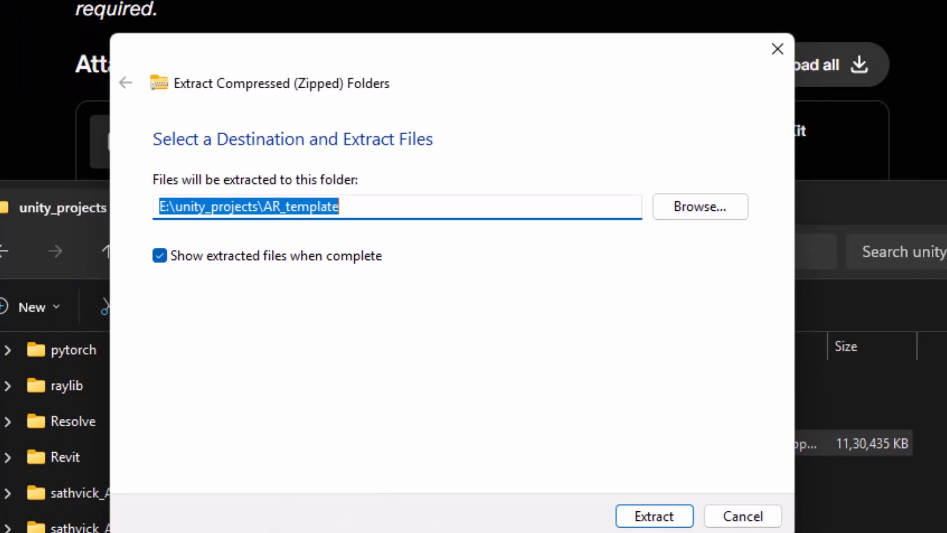
Extract the AR_template archive to E:\unity_projects\AR_template and return to the unity_projects folder
left_click(642, 514)
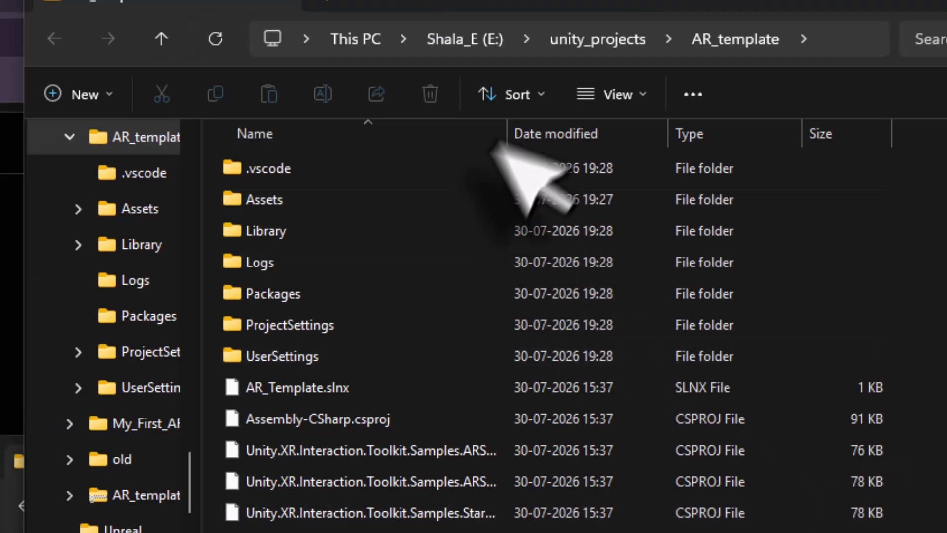
left_click(599, 40)
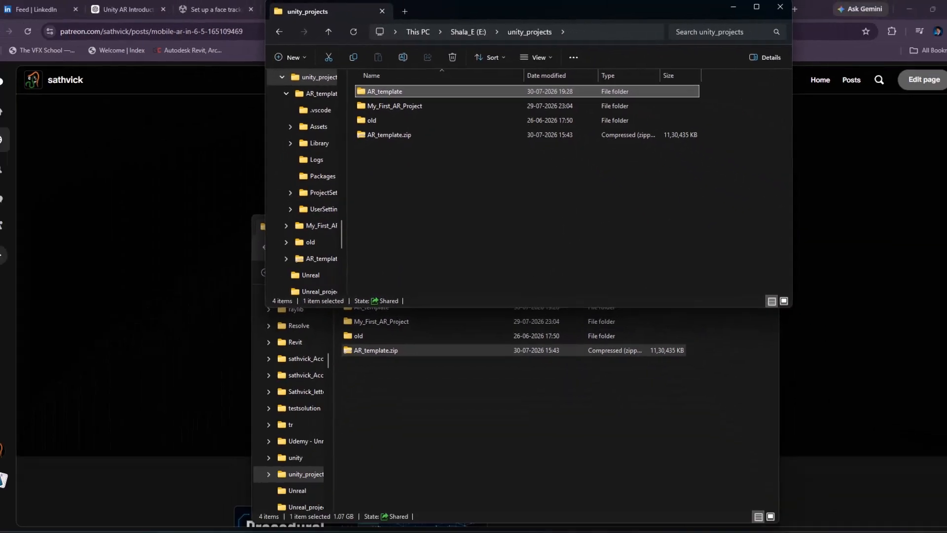
Switch to Unity Hub and add the AR_template folder from disk as a project
left_click(648, 521)
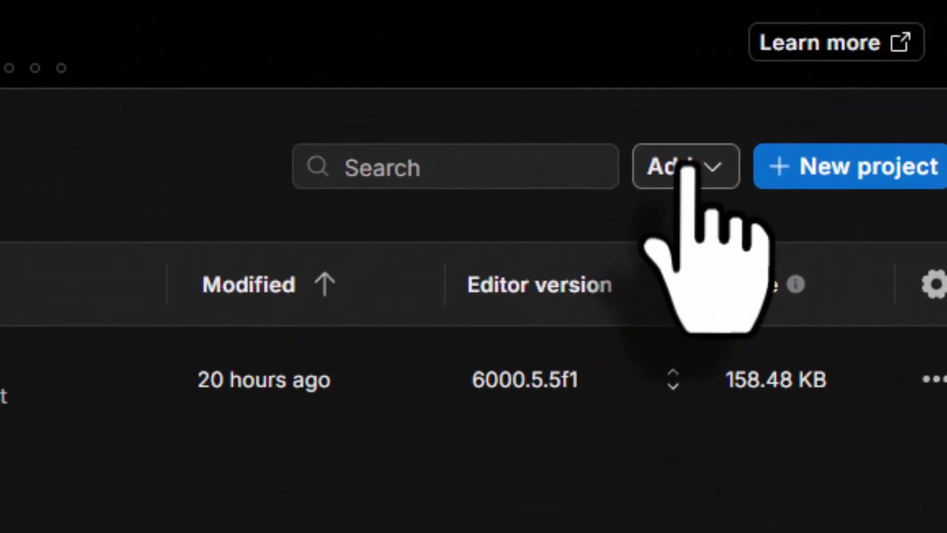
left_click(770, 105)
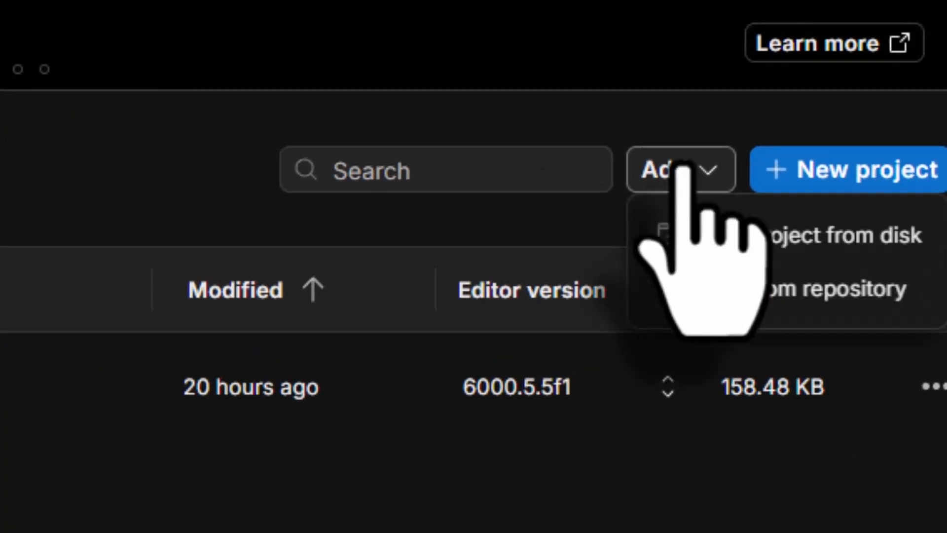
left_click(730, 241)
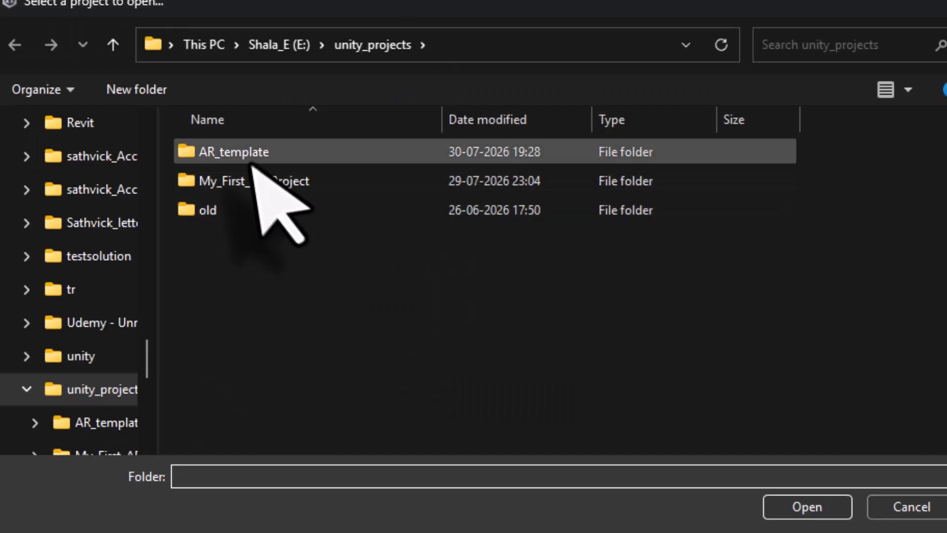
left_click(251, 152)
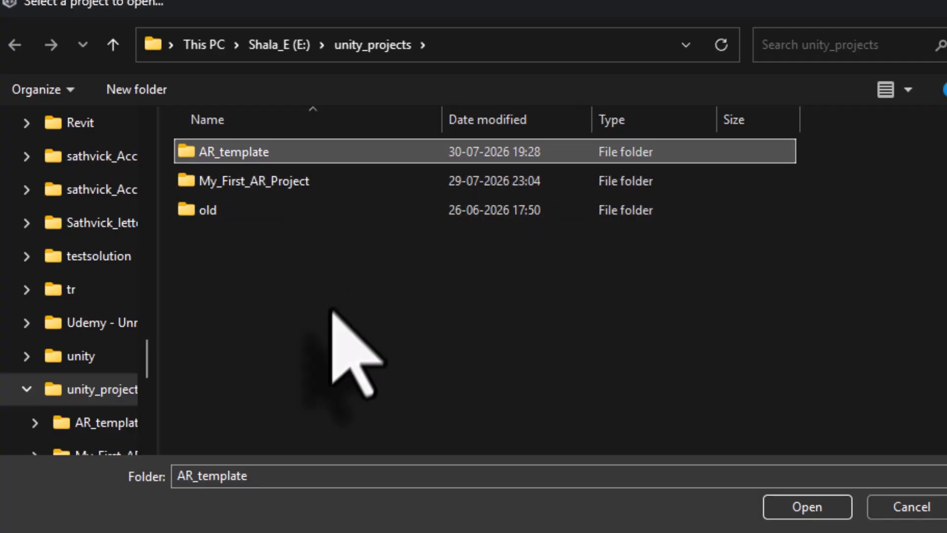
left_click(787, 509)
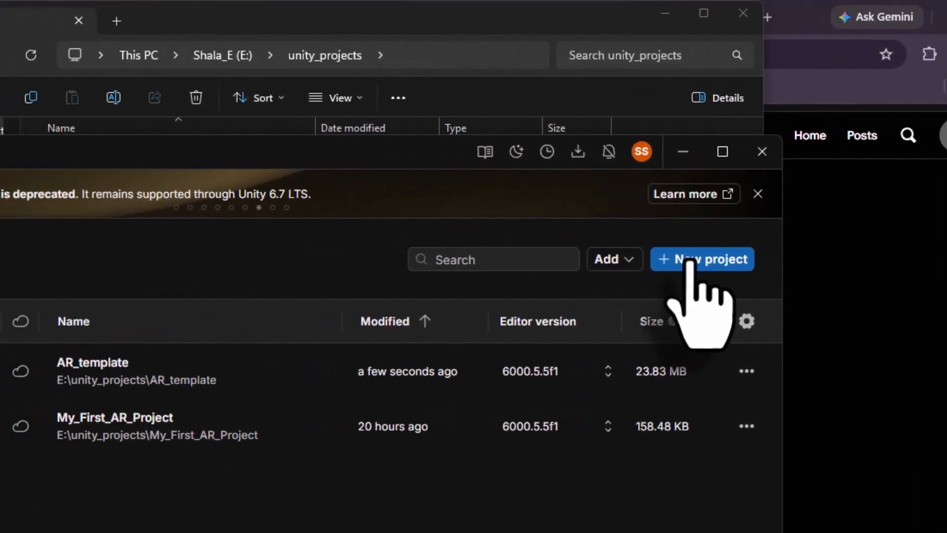
Start a new project, filter the templates to Core, and download the AR Mobile template
left_click(740, 148)
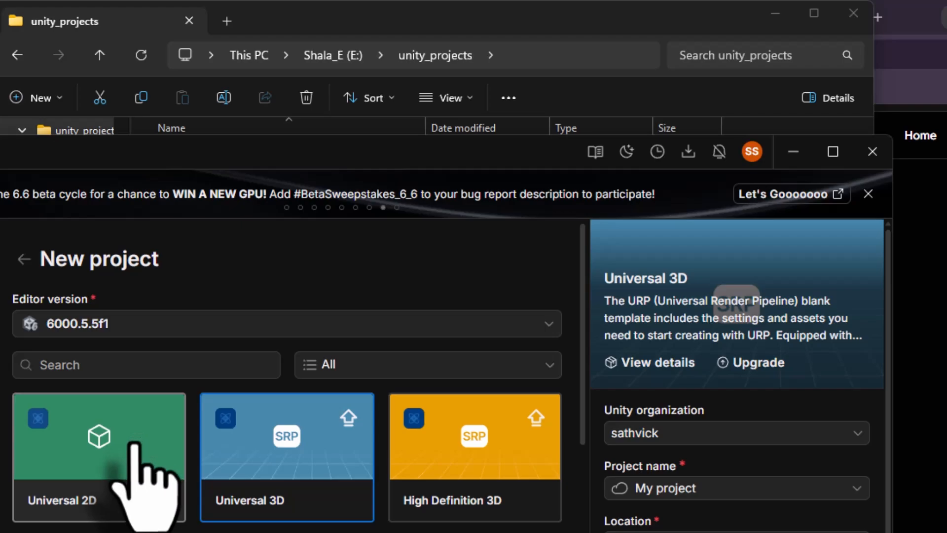
left_click(383, 370)
left_click(337, 484)
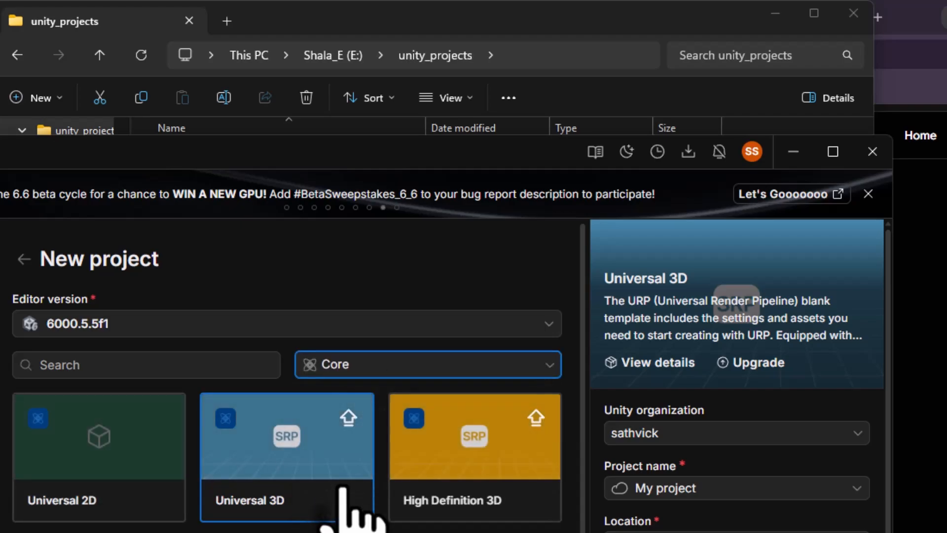
scroll(345, 493, "down", 3)
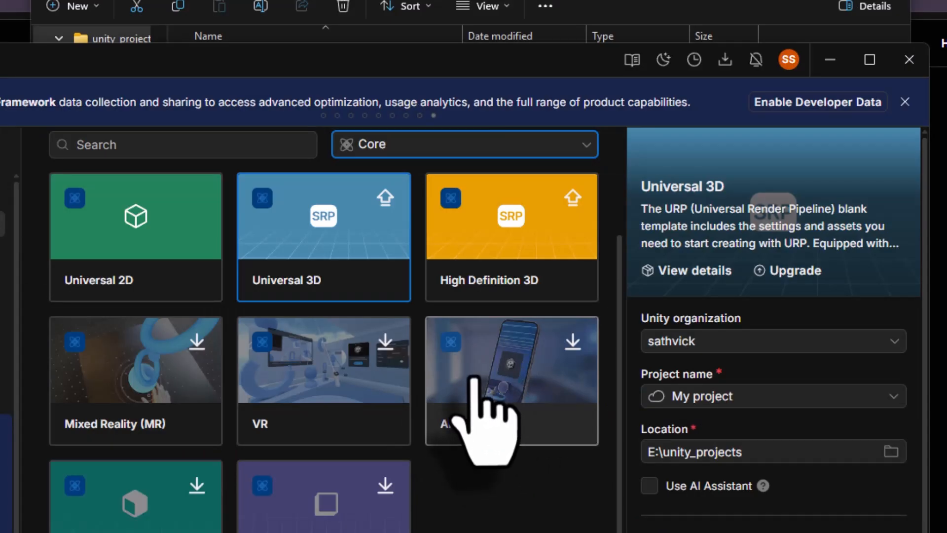
left_click(476, 381)
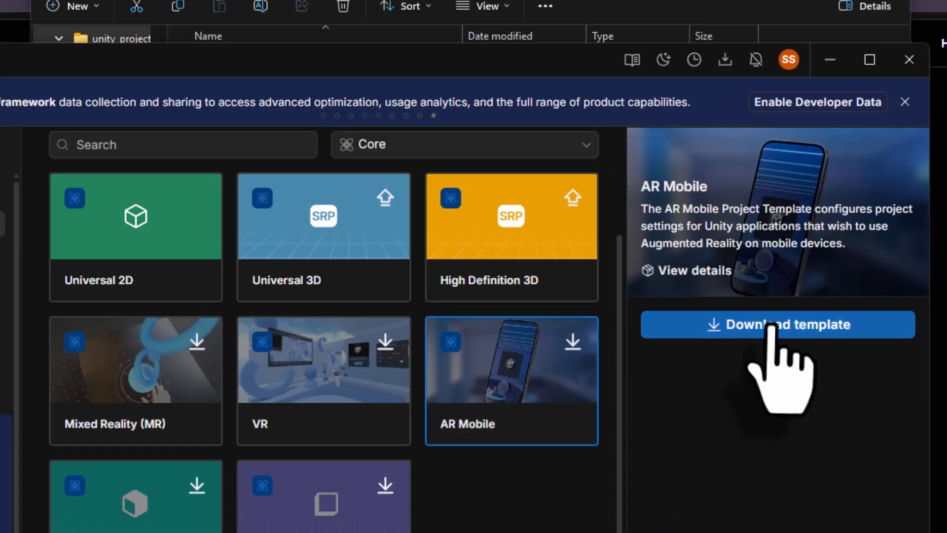
left_click(718, 326)
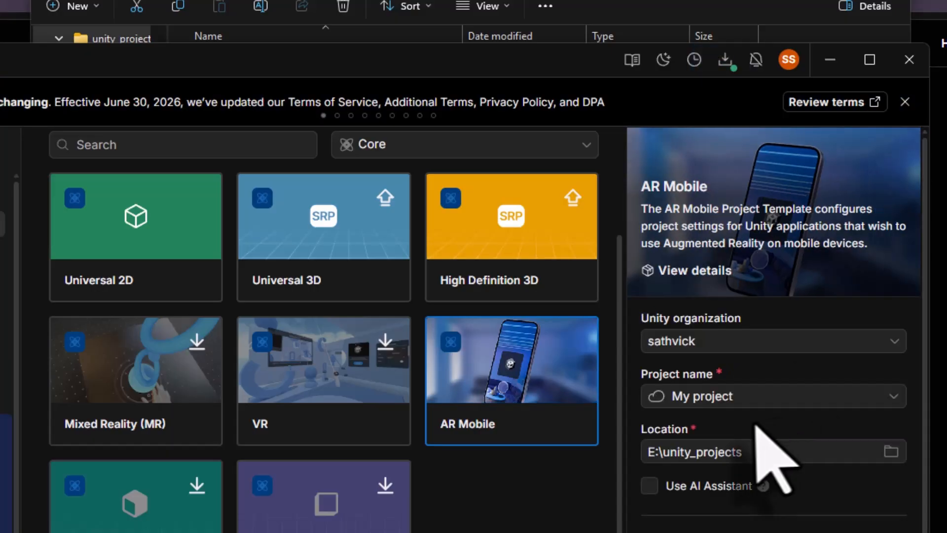
Name the project Face_filter and create it from the AR Mobile template
left_click_drag(744, 396, 618, 397)
key("BackSpace")
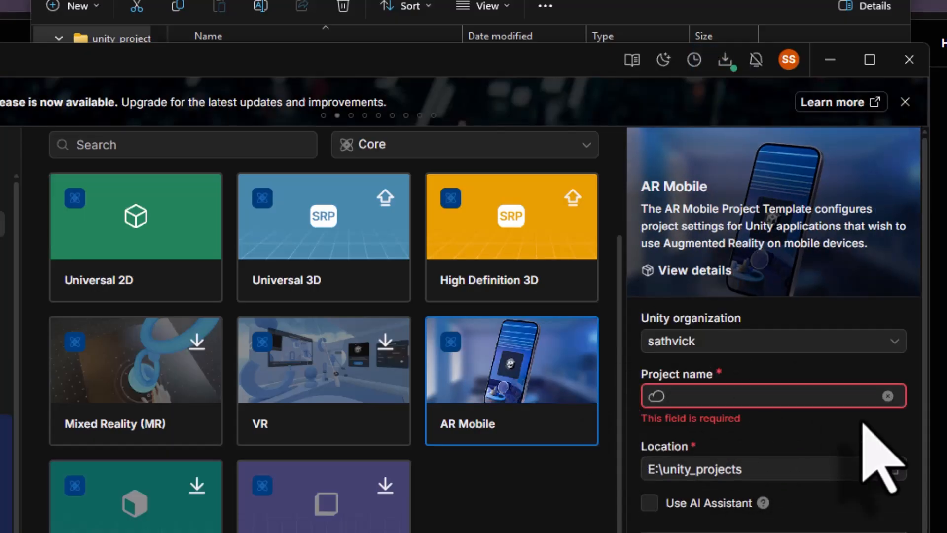
type("Face_filter")
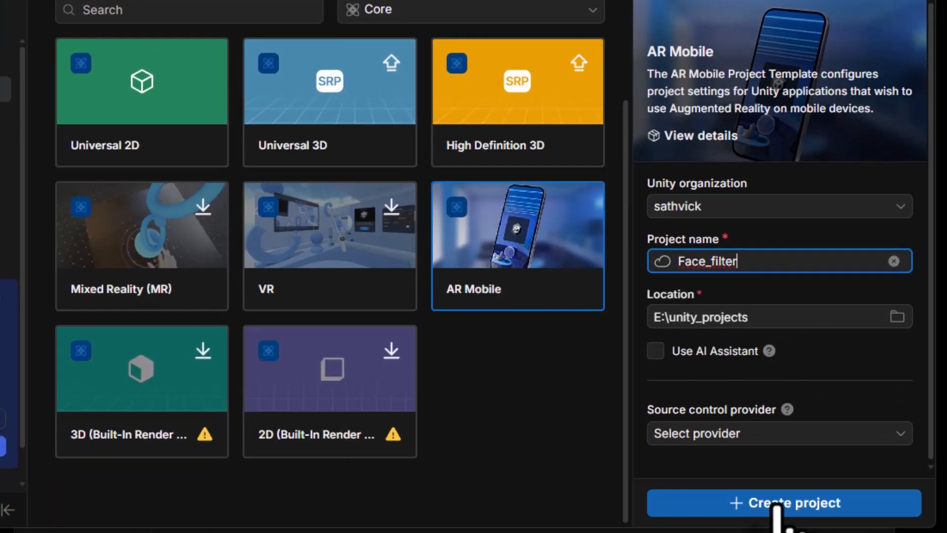
left_click(779, 503)
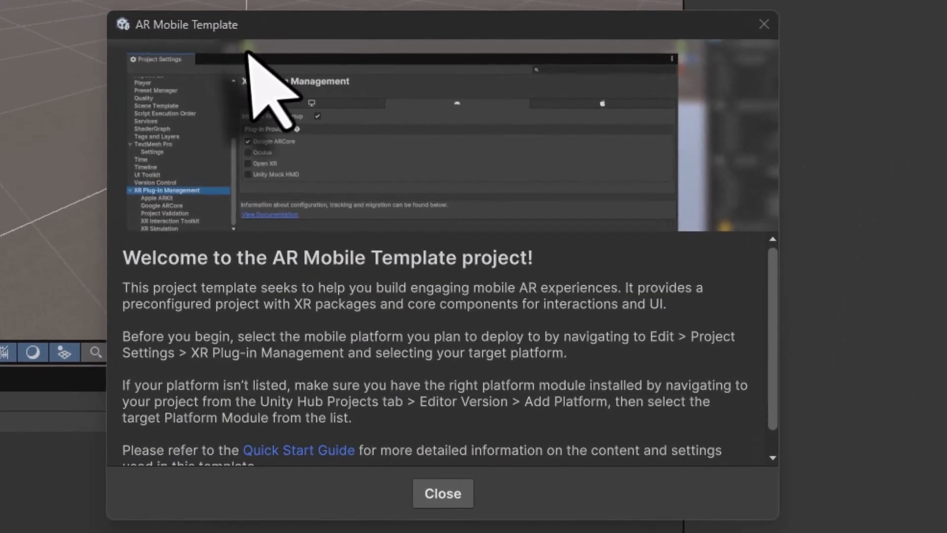
Close the AR Mobile Template welcome window and switch the editor to the Default layout, dismissing the tutorials notice
left_click(436, 495)
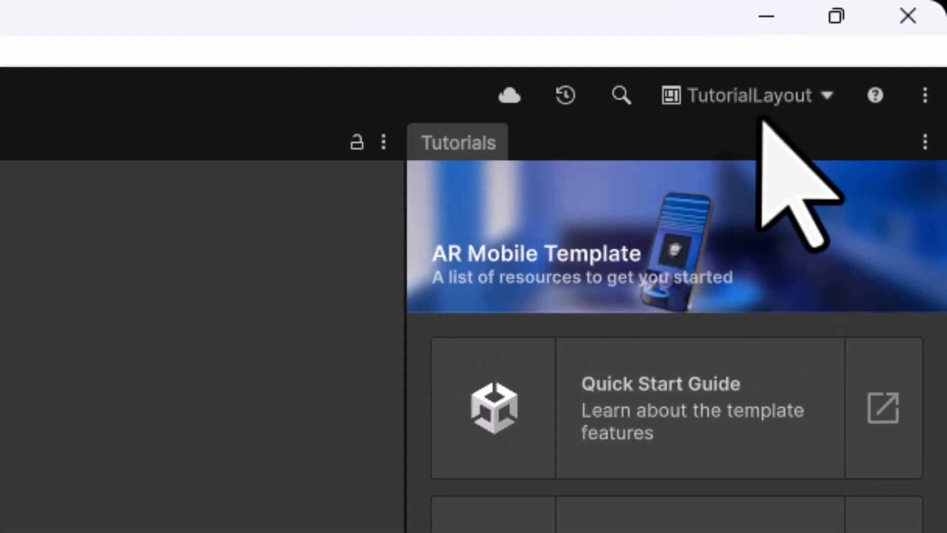
left_click(833, 95)
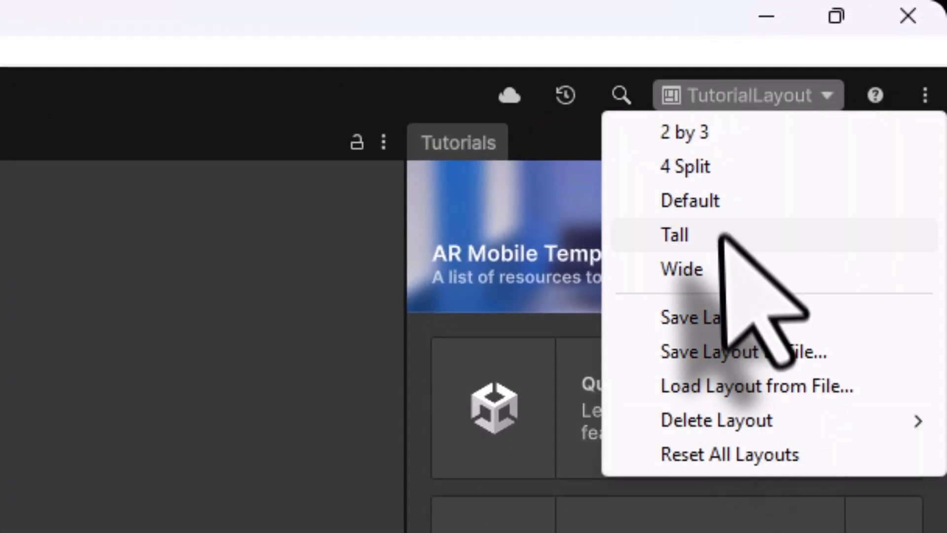
left_click(722, 202)
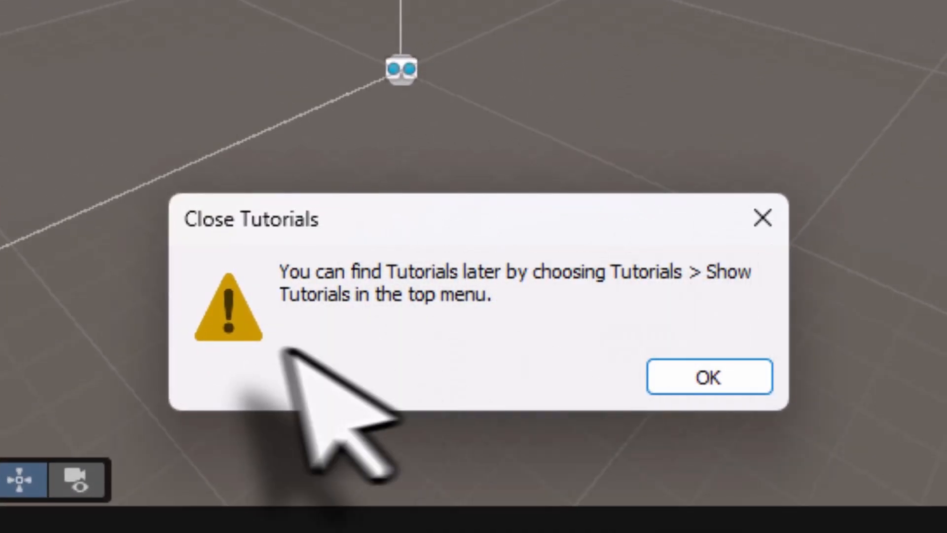
left_click(739, 392)
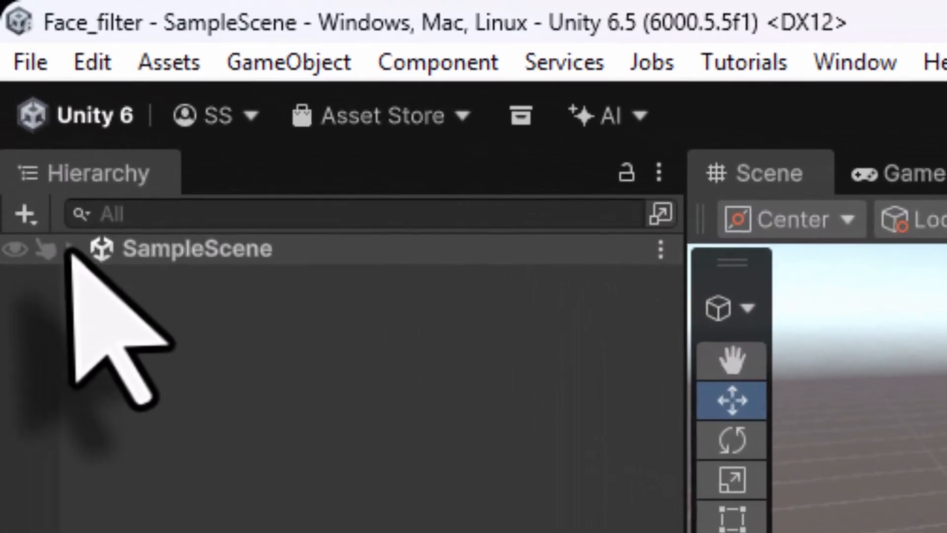
Expand SampleScene in the hierarchy and inspect the AR Session and Directional Light objects
left_click(71, 248)
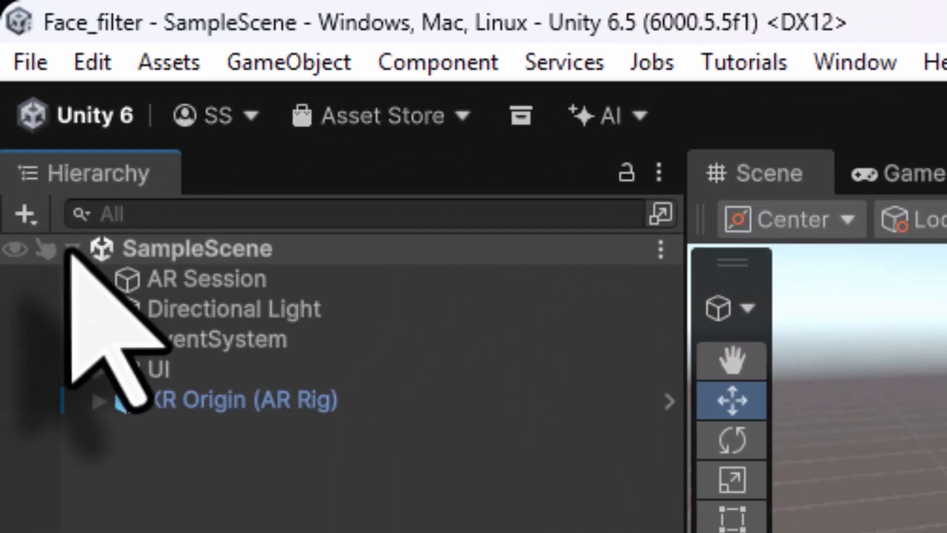
left_click(201, 285)
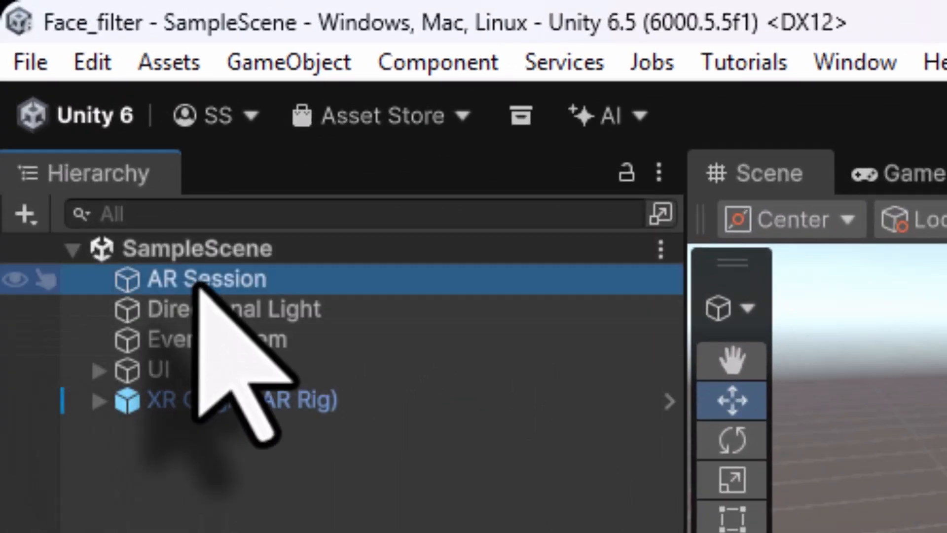
left_click(216, 310)
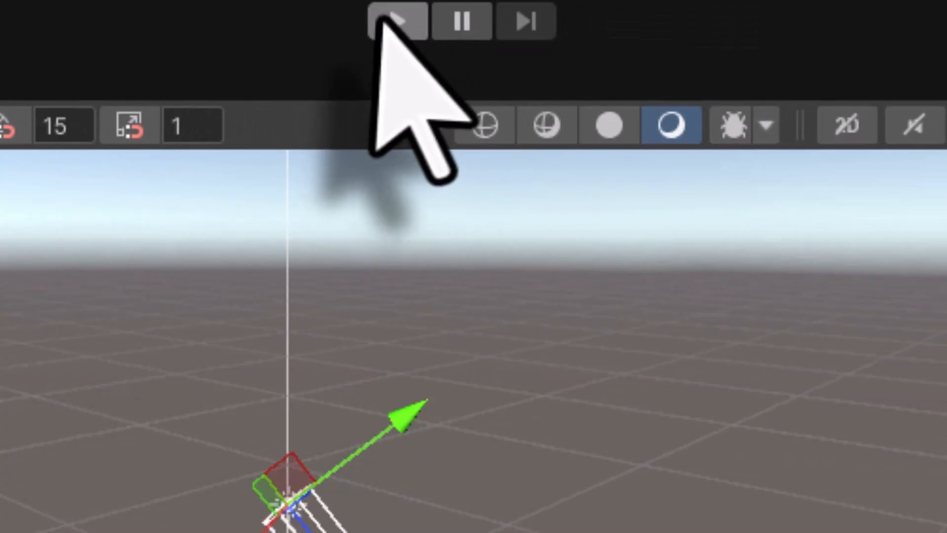
Play SampleScene, continue past the welcome prompt, open and cancel the object picker, and stop the simulation
left_click(382, 20)
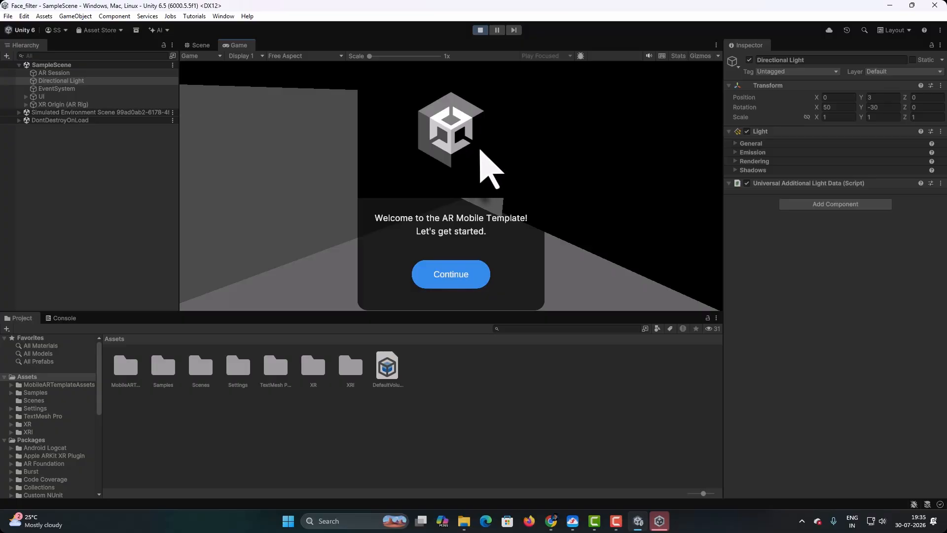
left_click(449, 281)
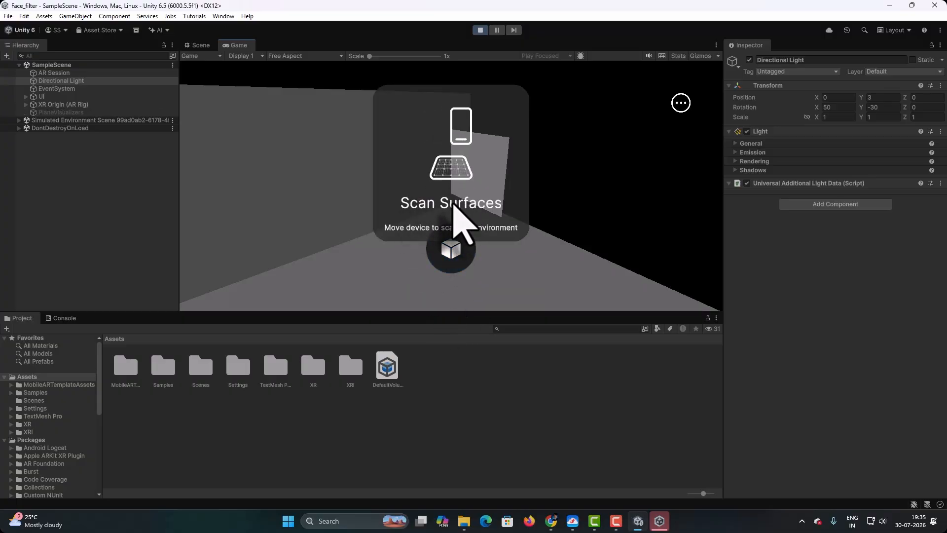
left_click(450, 249)
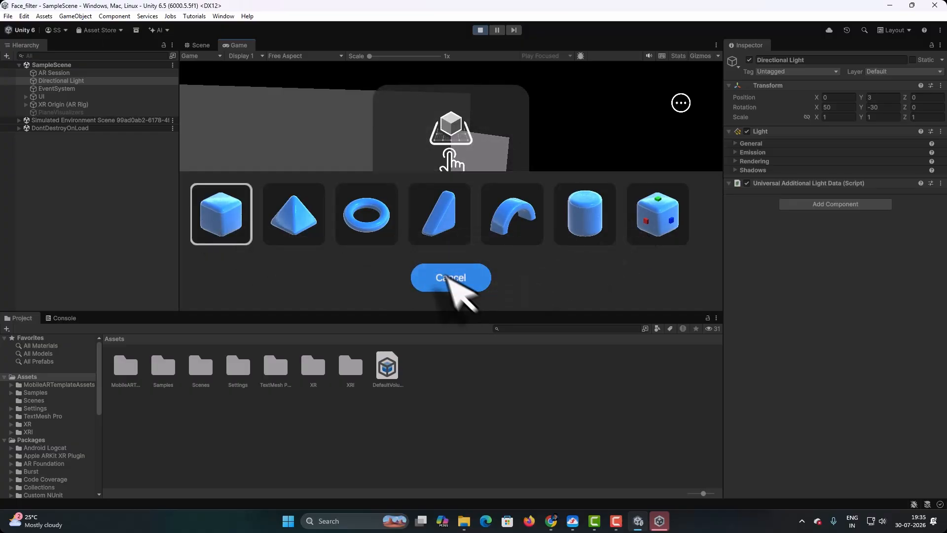
left_click(448, 275)
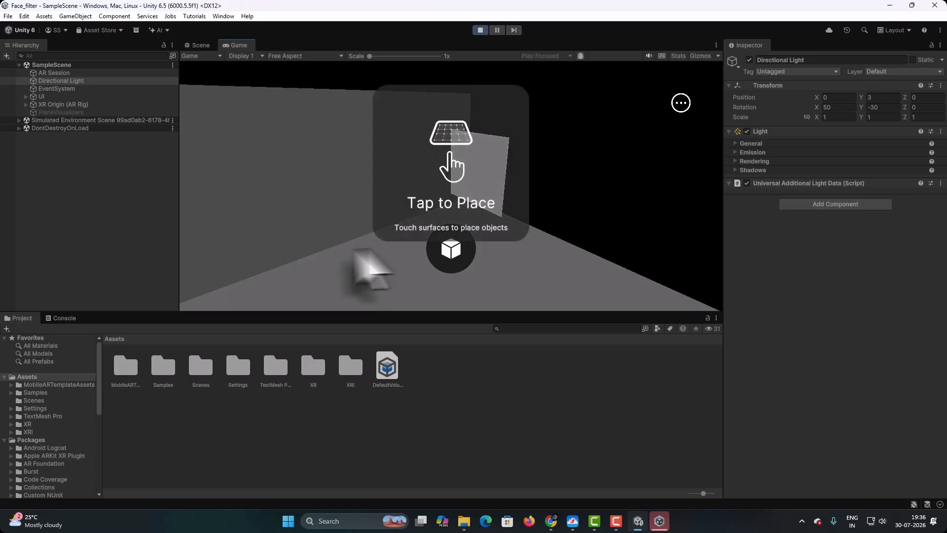
left_click(480, 30)
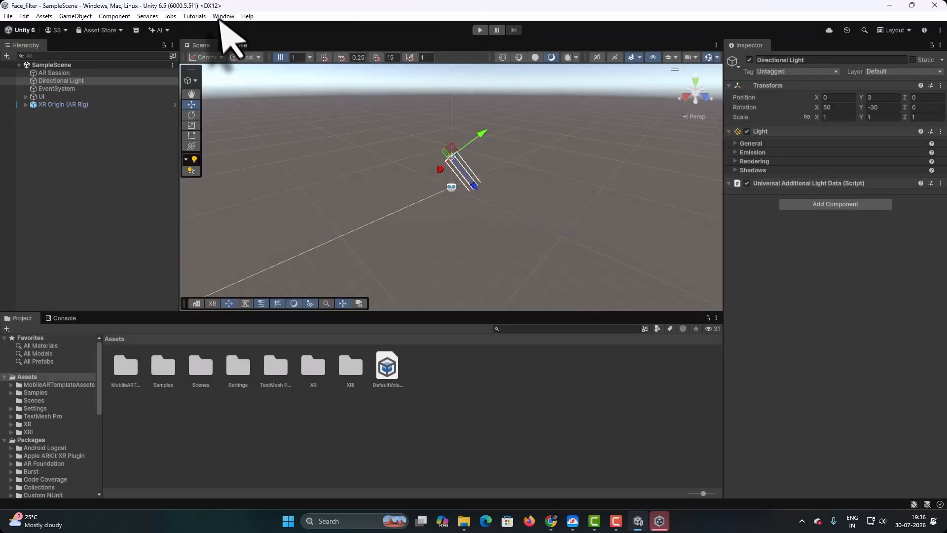
Review the AR Foundation, Apple ARKit, Google ARCore and XR Interaction Toolkit packages in the Package Manager, closing it when done
left_click(223, 16)
mouse_move(265, 157)
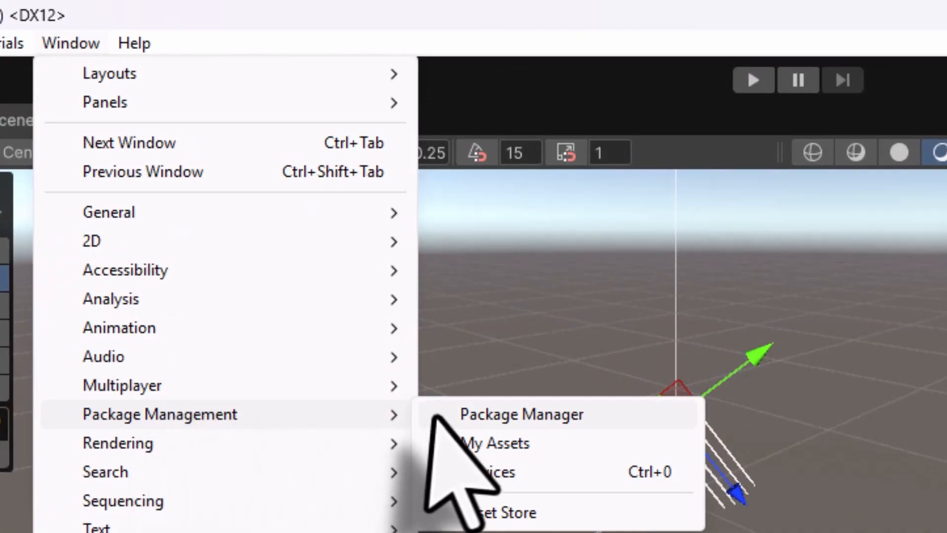
left_click(433, 414)
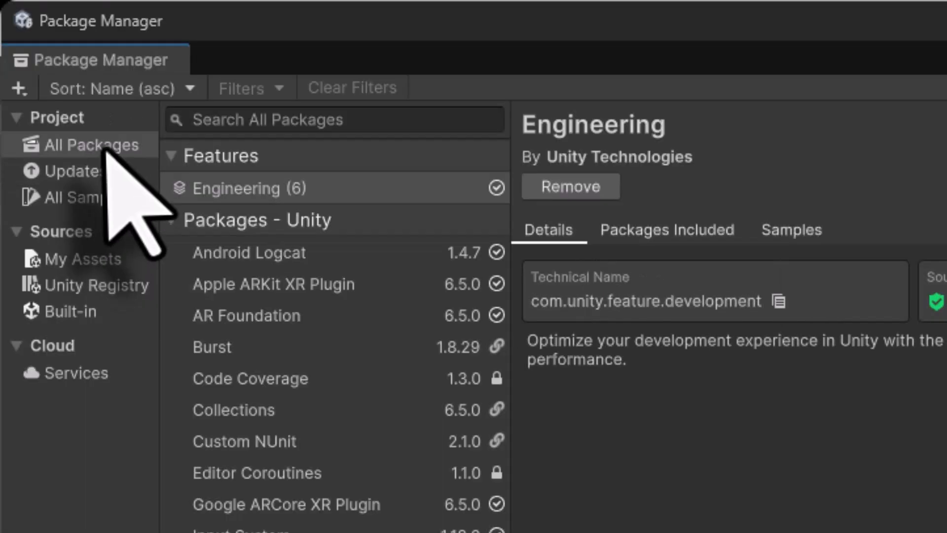
left_click(306, 315)
left_click(292, 286)
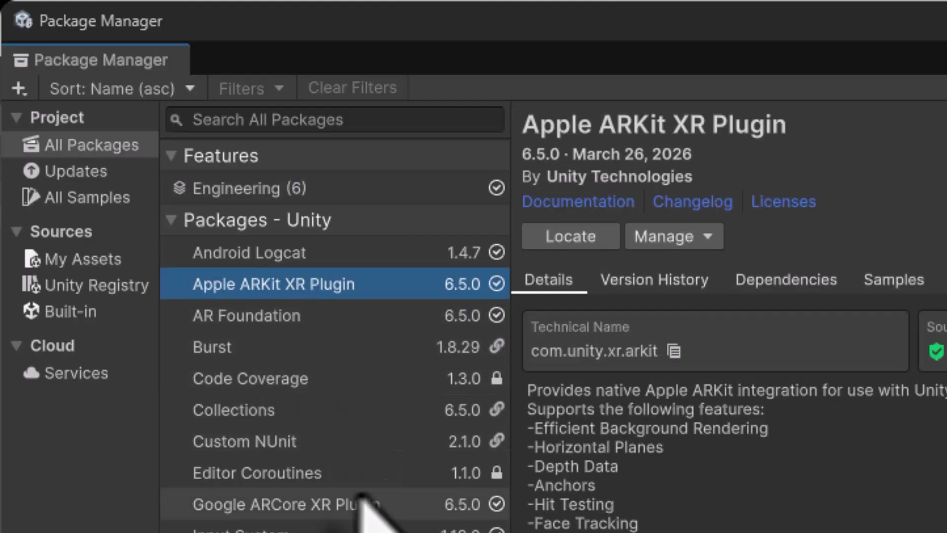
left_click(327, 506)
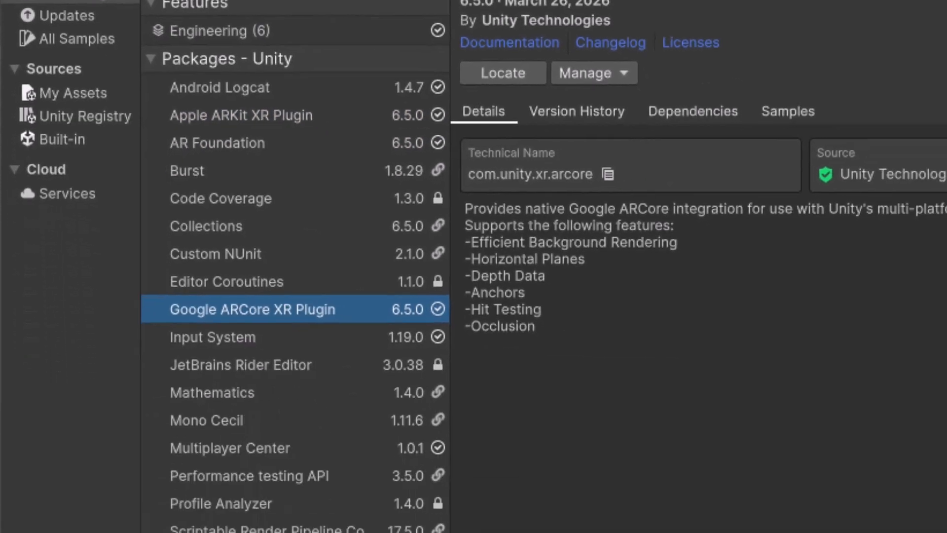
left_click(206, 520)
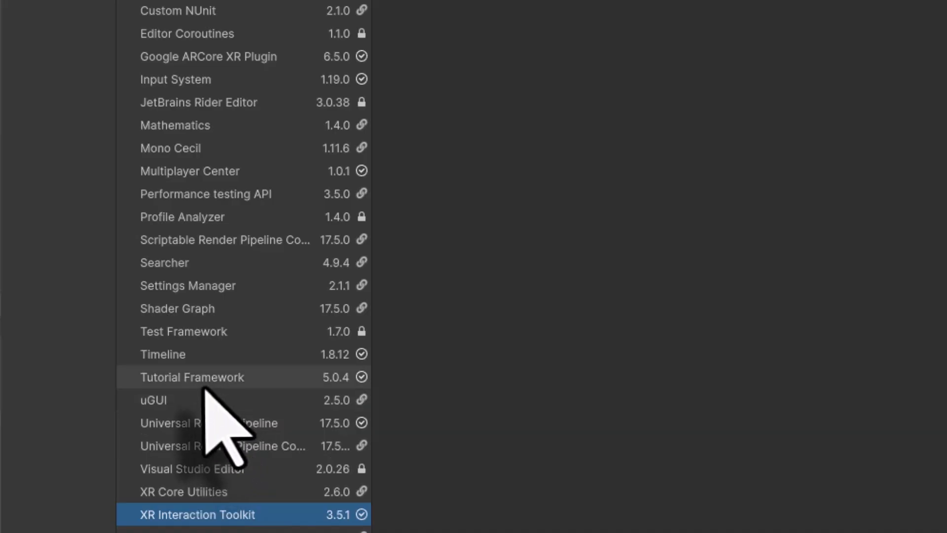
left_click(931, 9)
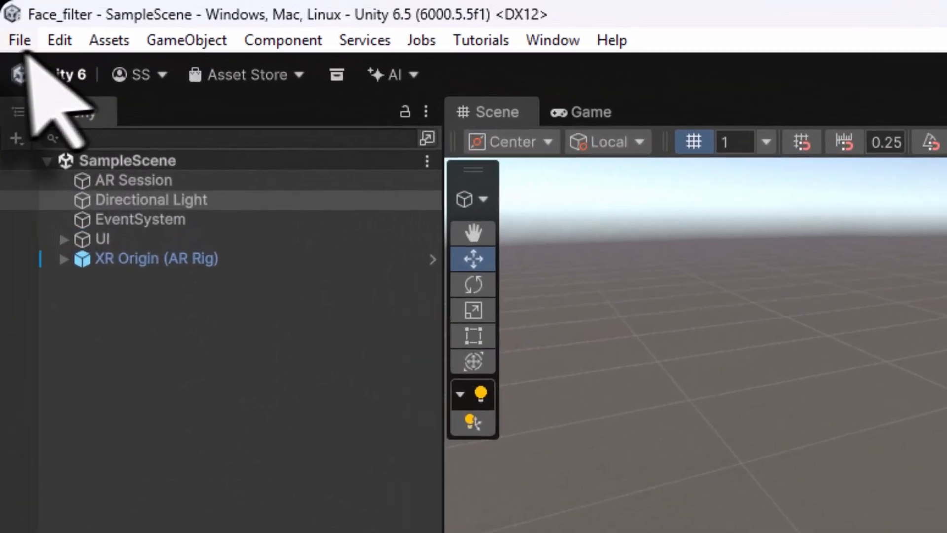
Create a new scene from the AR scene template
left_click(7, 16)
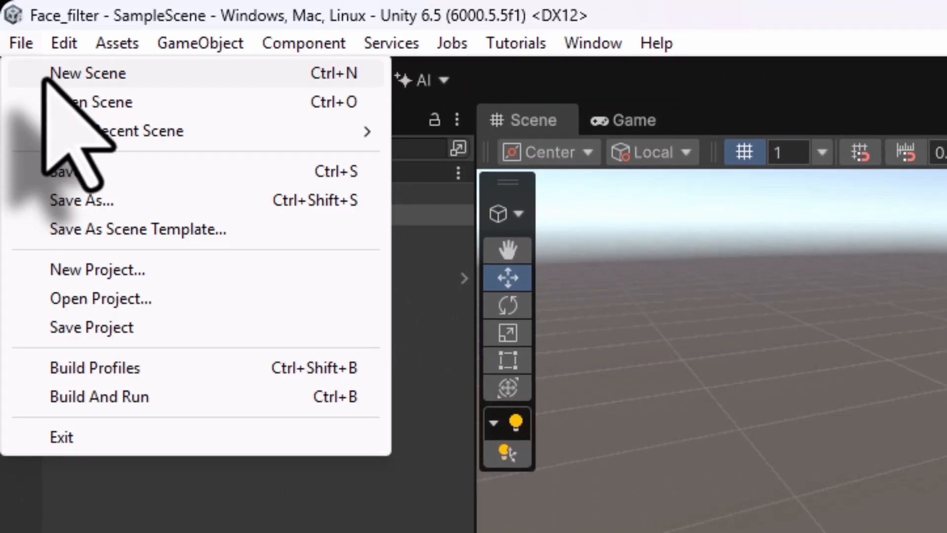
left_click(74, 74)
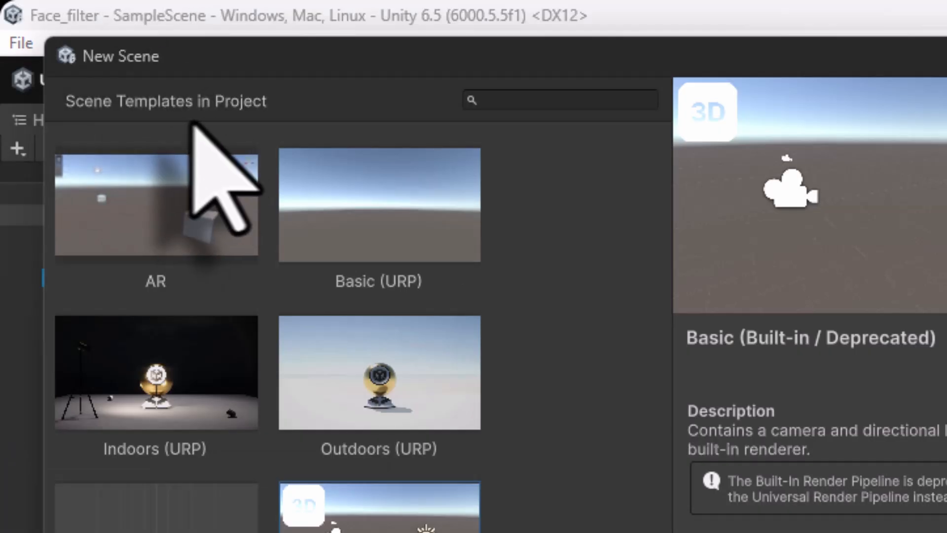
left_click(137, 211)
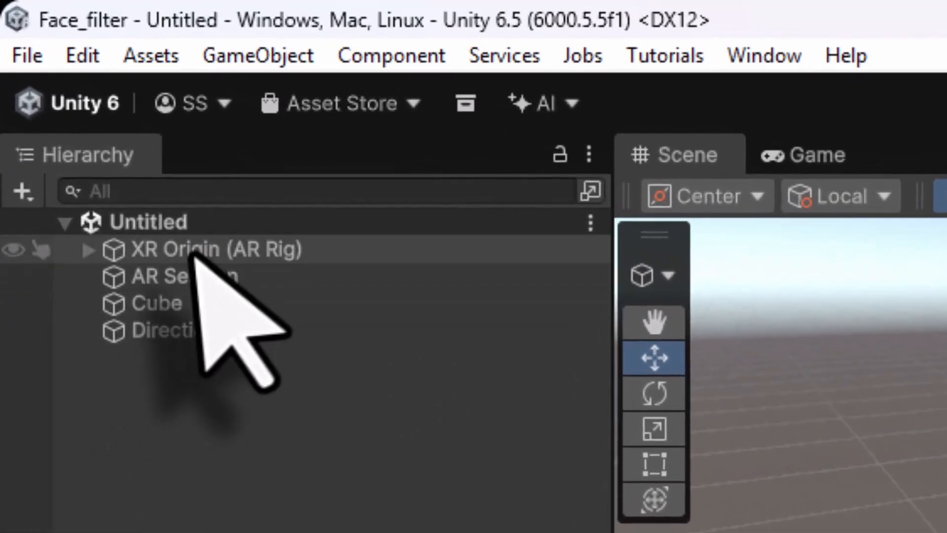
Look through the new scene's XR Origin (AR Rig), AR Session, Cube and Directional Light objects in the hierarchy
left_click(97, 122)
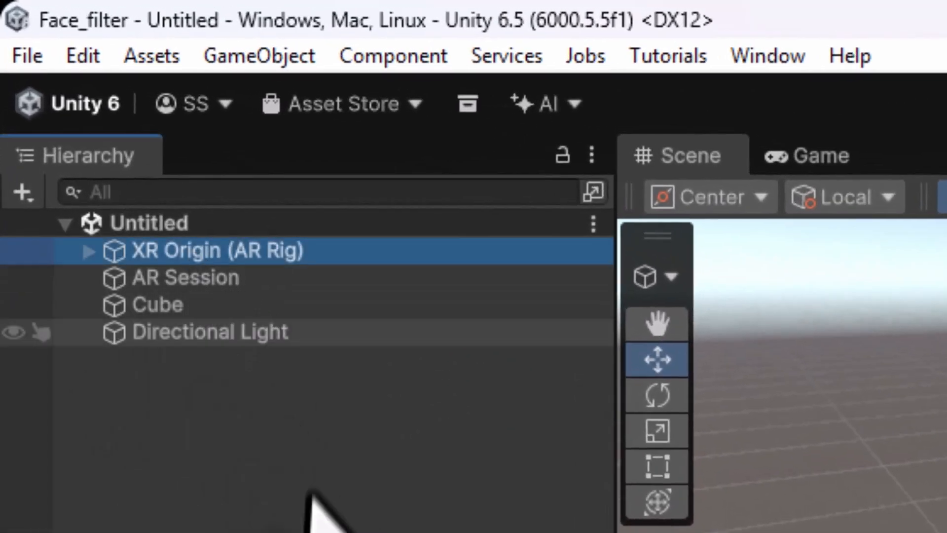
left_click(190, 276)
key("Down")
left_click(254, 331)
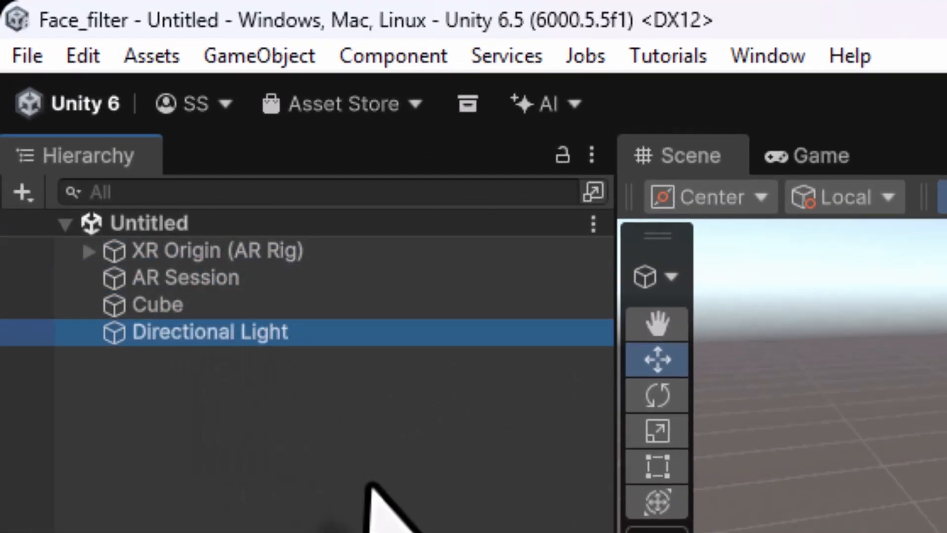
Save the new scene as basic_face_filter in the project's Assets/Scenes folder
left_click(28, 56)
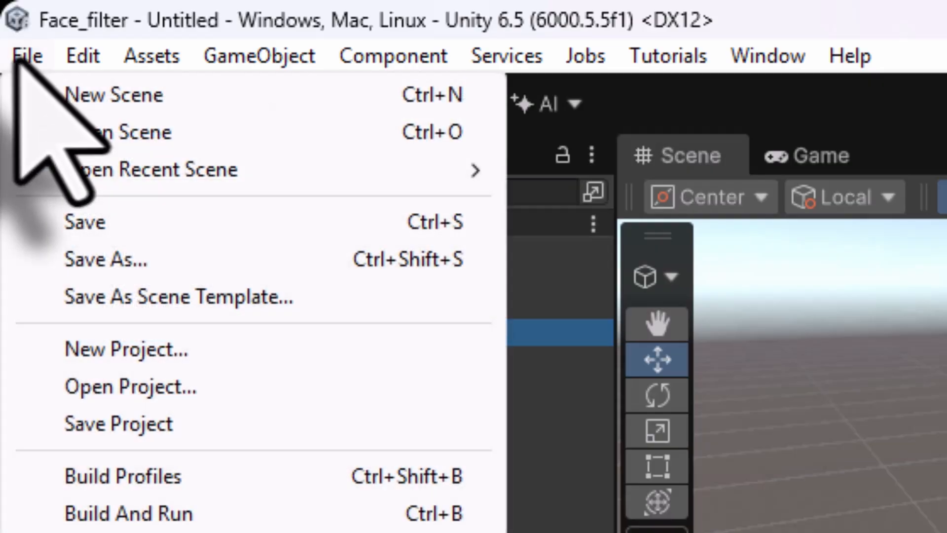
left_click(115, 268)
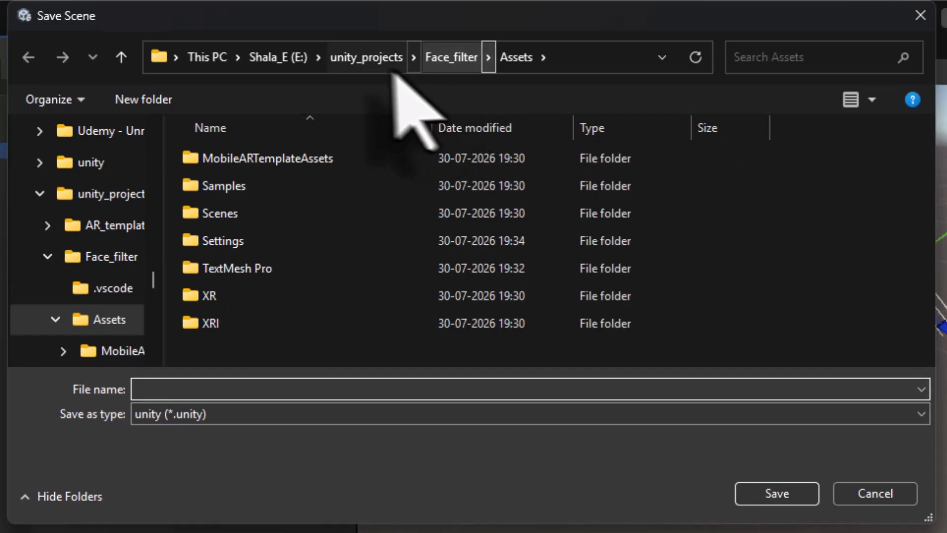
left_click(368, 58)
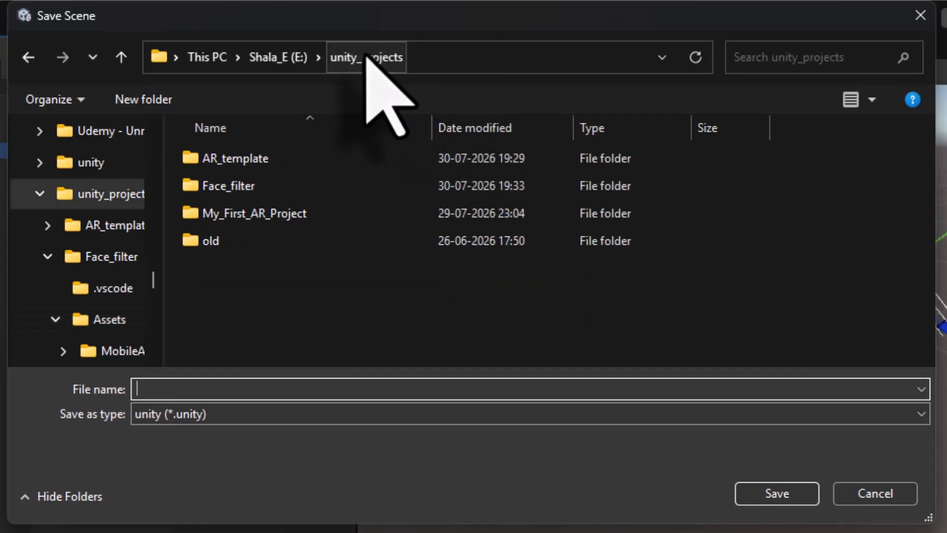
double_click(302, 188)
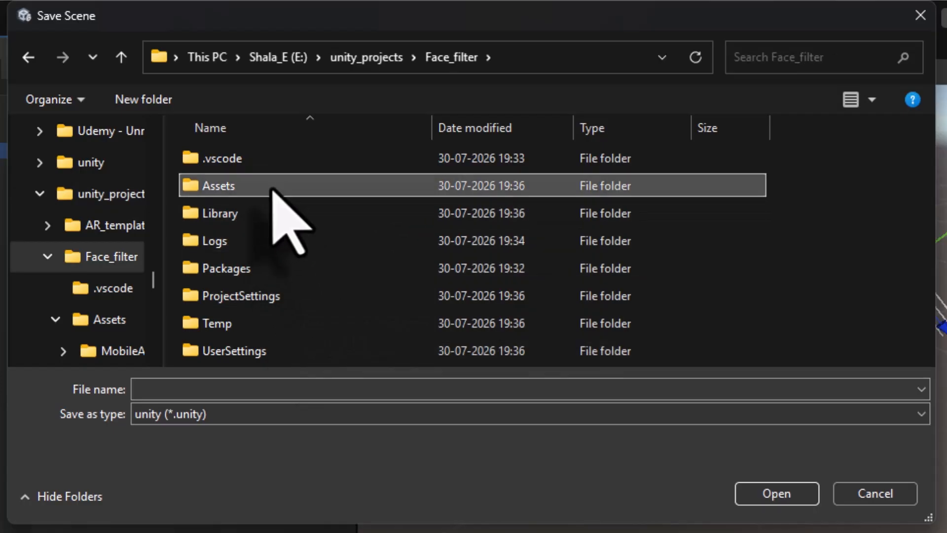
double_click(273, 191)
double_click(282, 215)
left_click(279, 390)
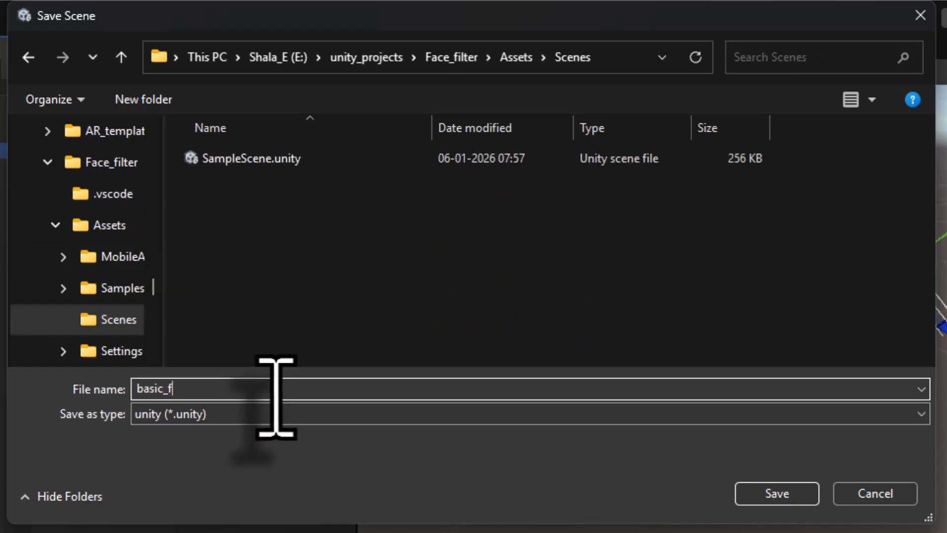
type("basic_face_filter")
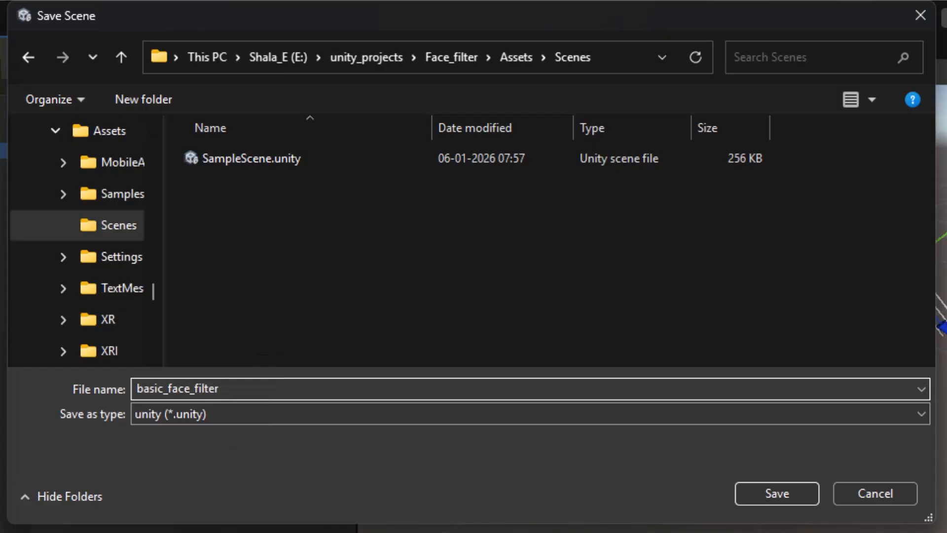
left_click(776, 493)
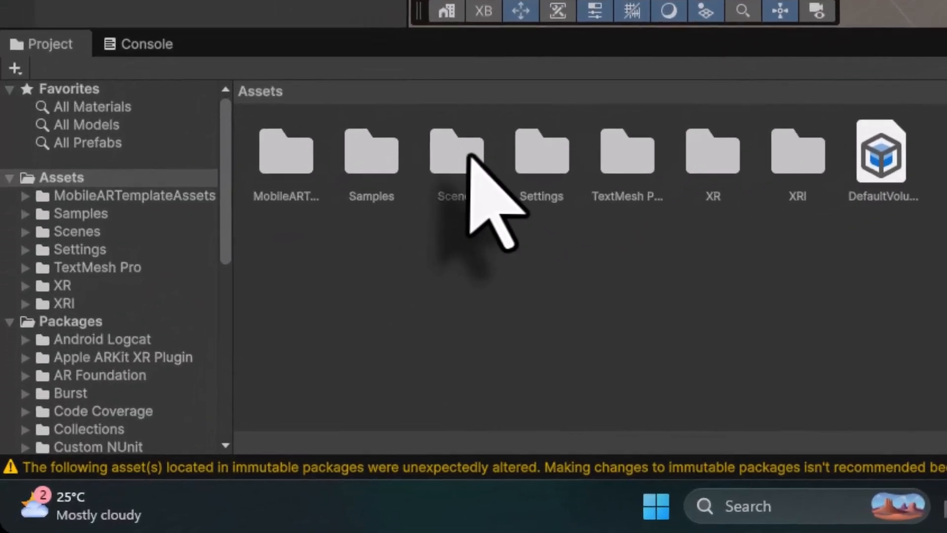
Rename SampleScene in the Scenes folder to AR_starter_scene and select the basic_face_filter scene
double_click(204, 367)
left_click(457, 166)
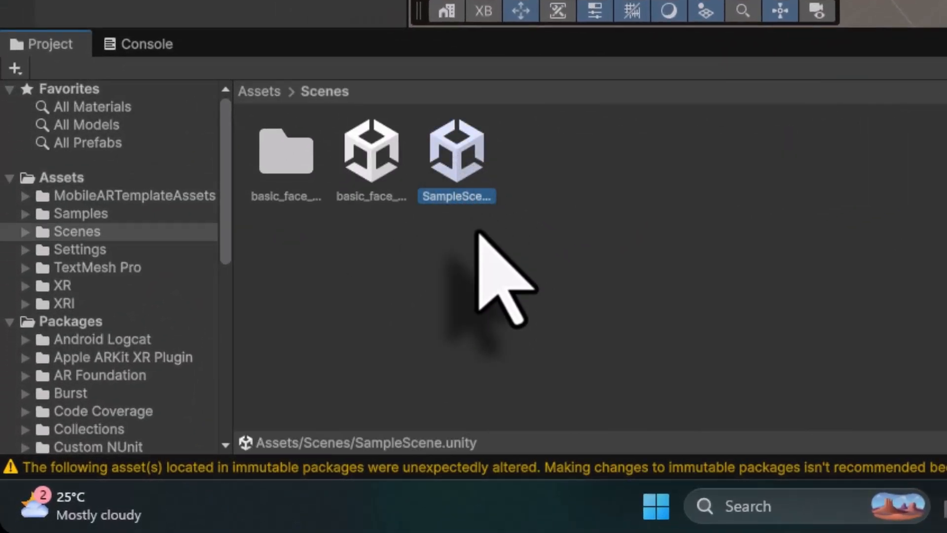
key("F2")
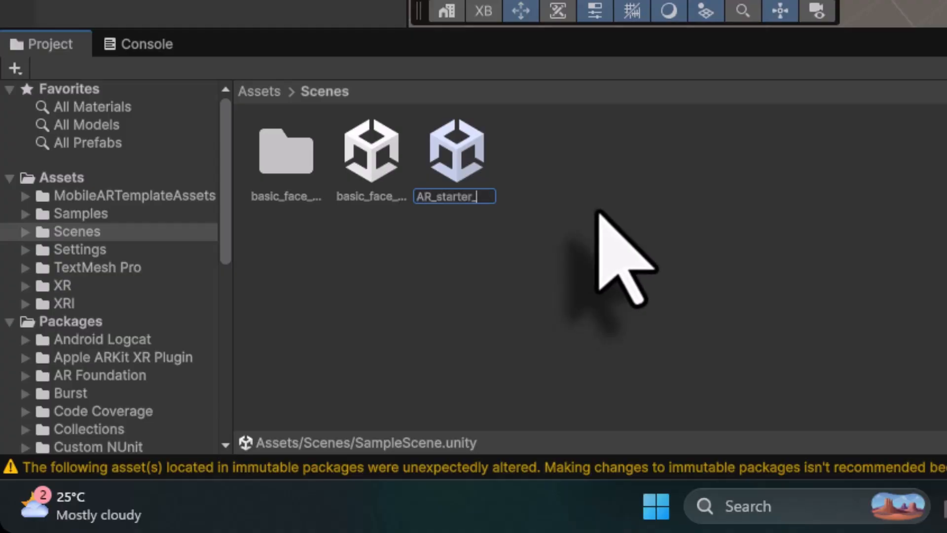
key("Return")
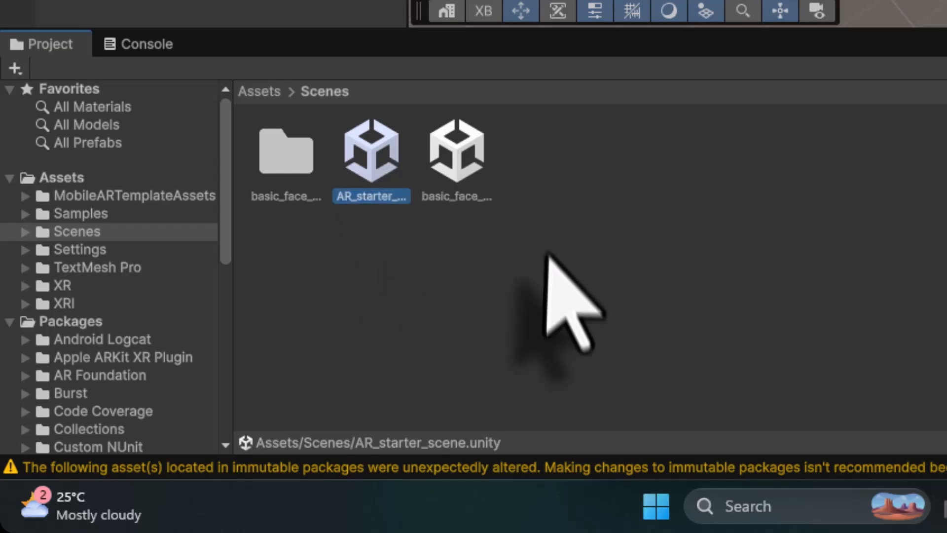
left_click(466, 148)
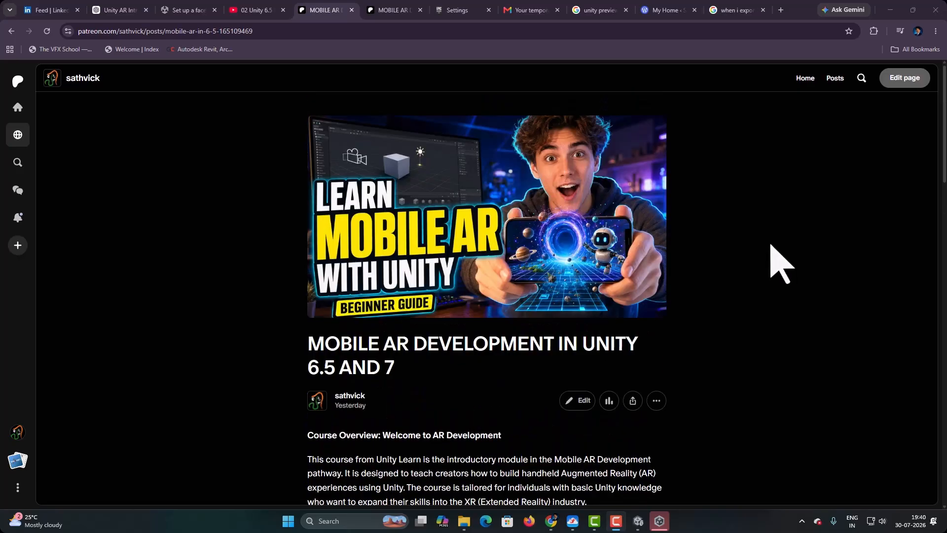
In the browser, download Basic_Face_Filter_Assets.zip from the Mobile AR post's attachments and extract it to the Basic_Face_Filter_Assets folder in Downloads
scroll(770, 245, "down", 12)
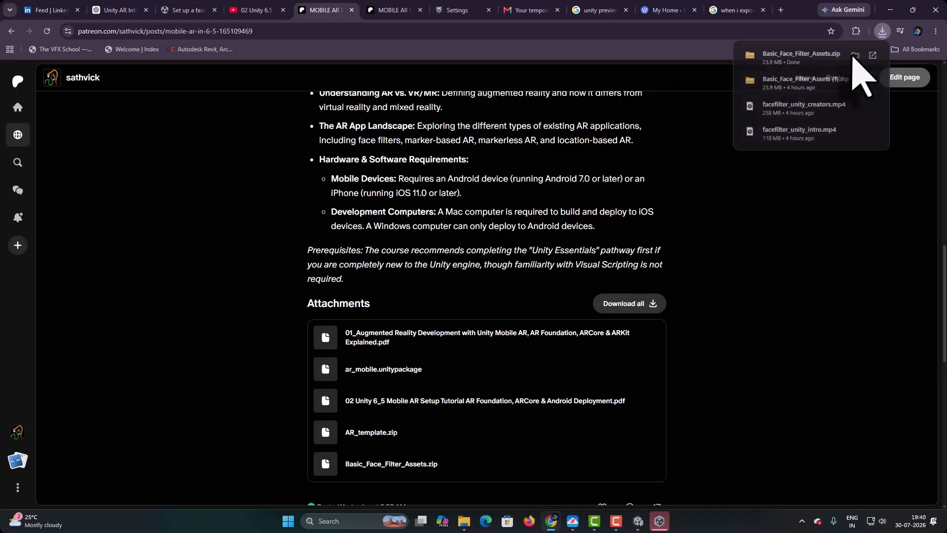
left_click(860, 74)
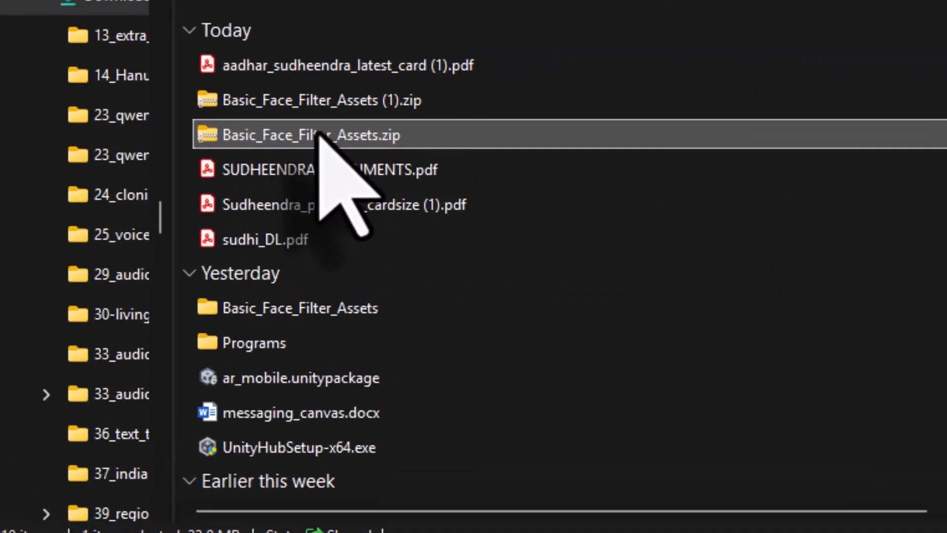
right_click(419, 143)
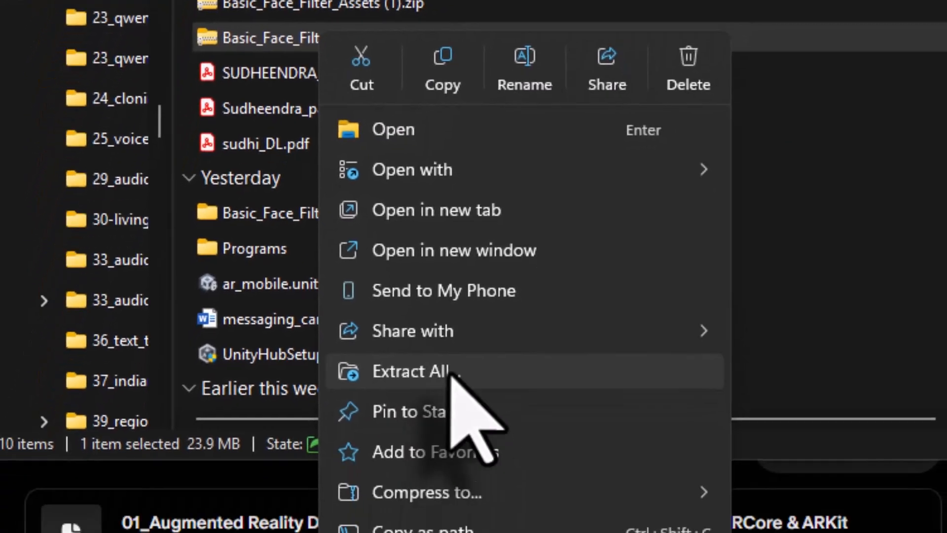
left_click(451, 376)
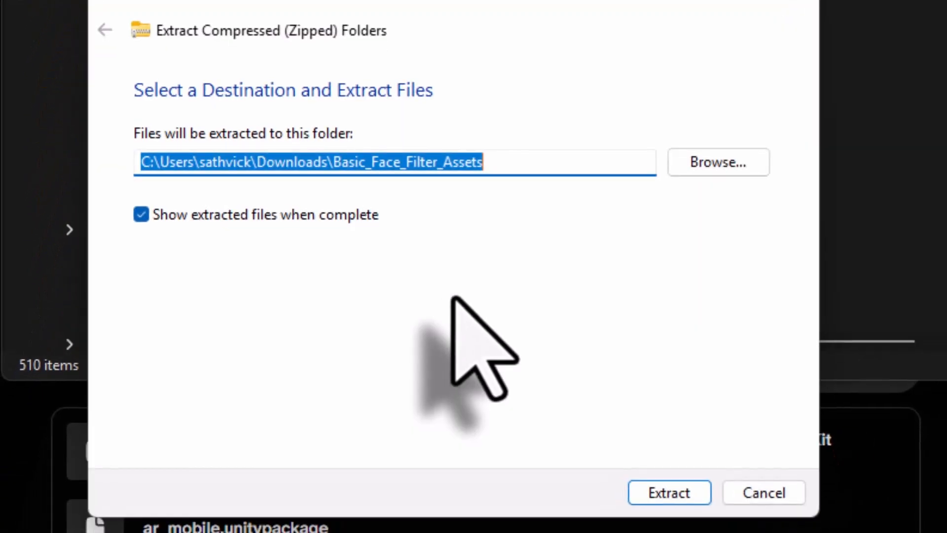
left_click(668, 493)
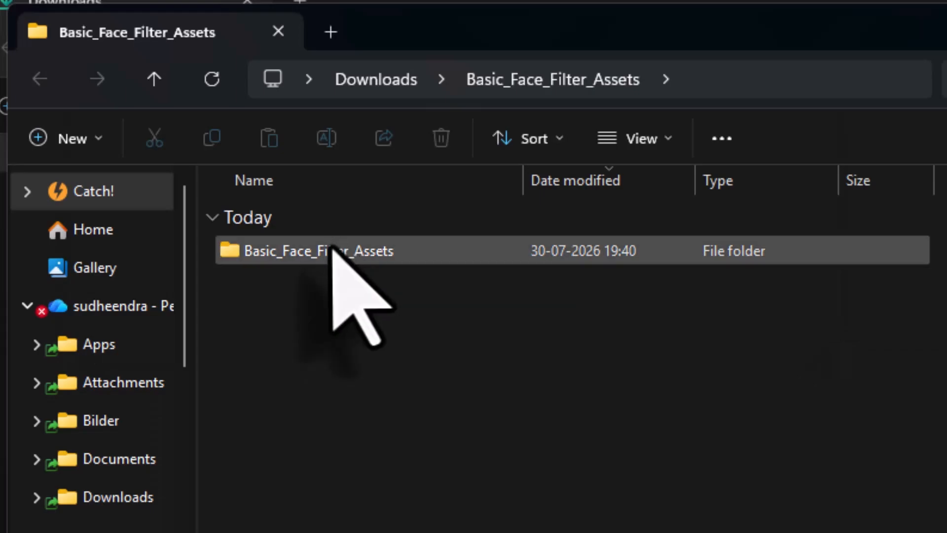
Open the inner Basic_Face_Filter_Assets folder containing BasicFaceFilterAssets.unitypackage and copy its folder path
double_click(331, 249)
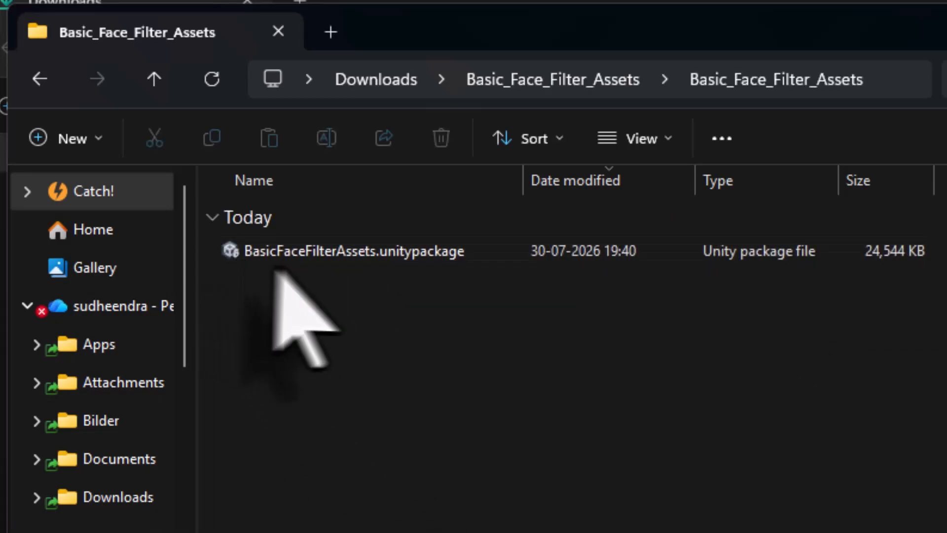
left_click(418, 261)
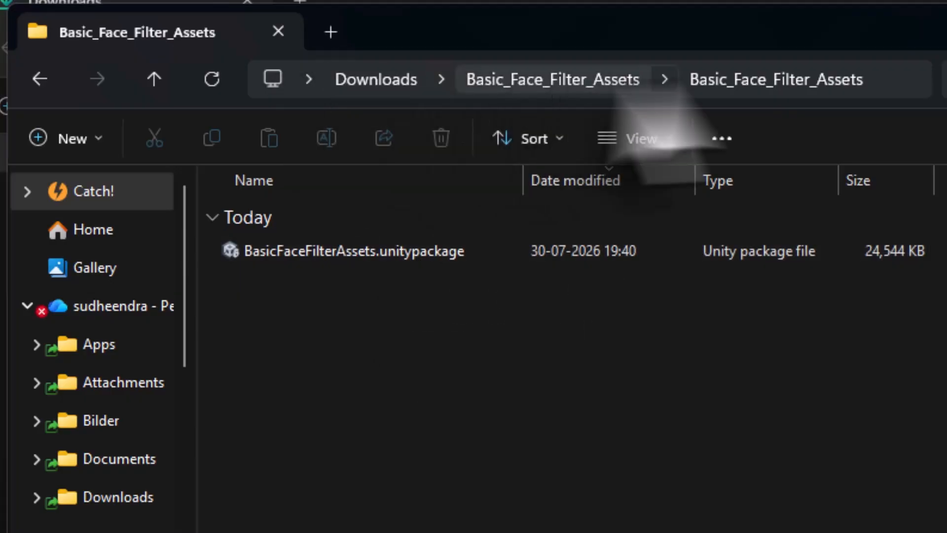
left_click(887, 81)
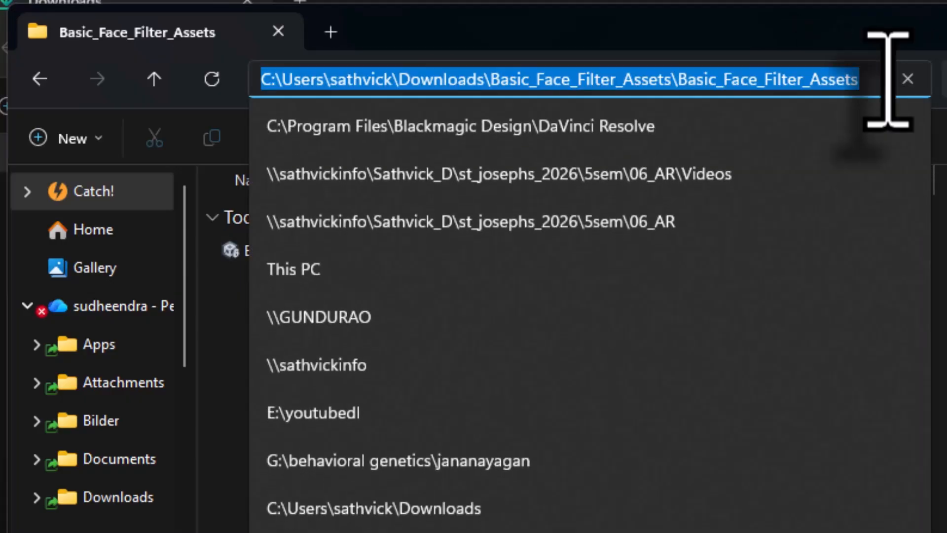
right_click(531, 93)
left_click(577, 151)
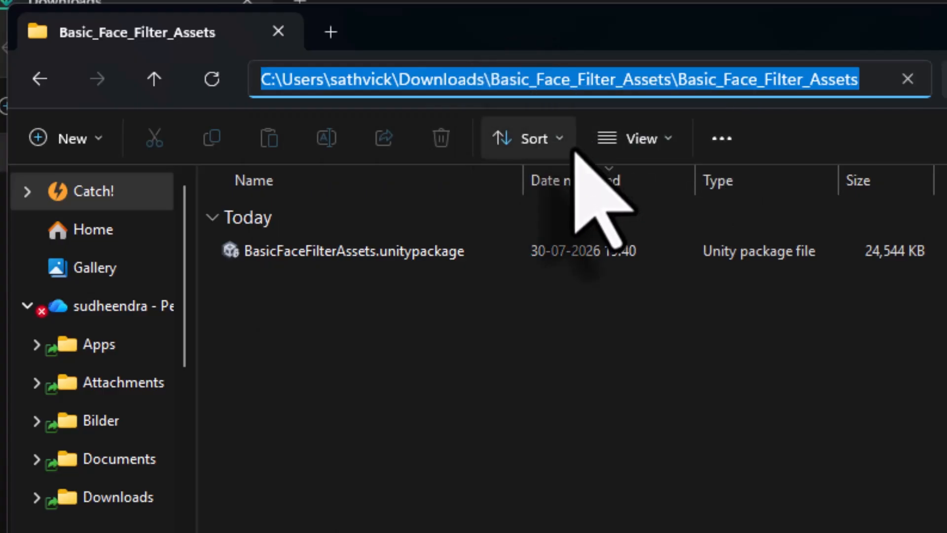
Switch to Unity, start a custom package import for the Assets folder and browse to the copied folder path
left_click(637, 522)
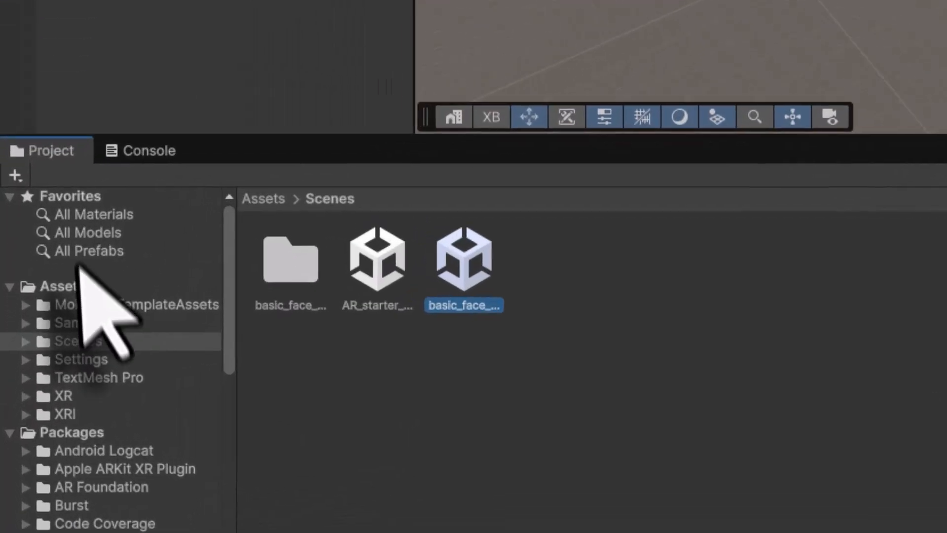
left_click(71, 274)
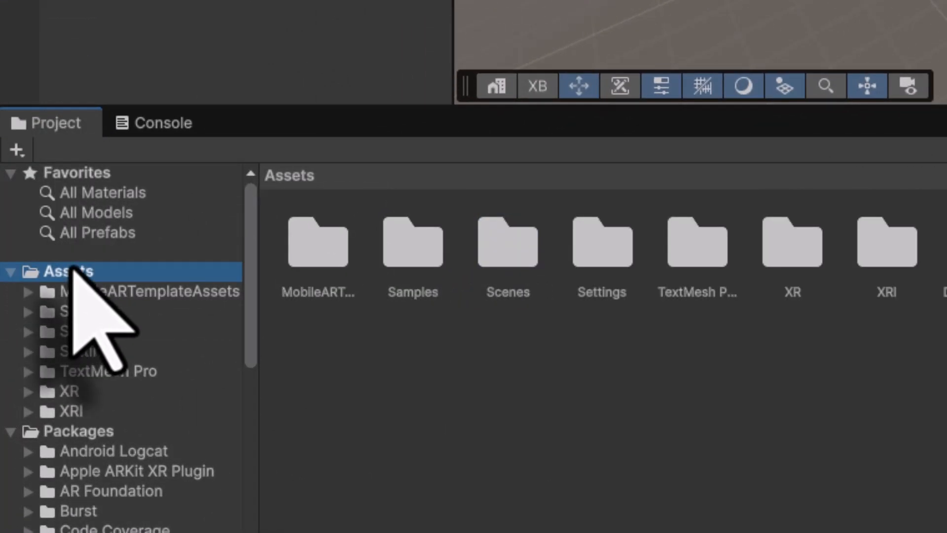
right_click(74, 276)
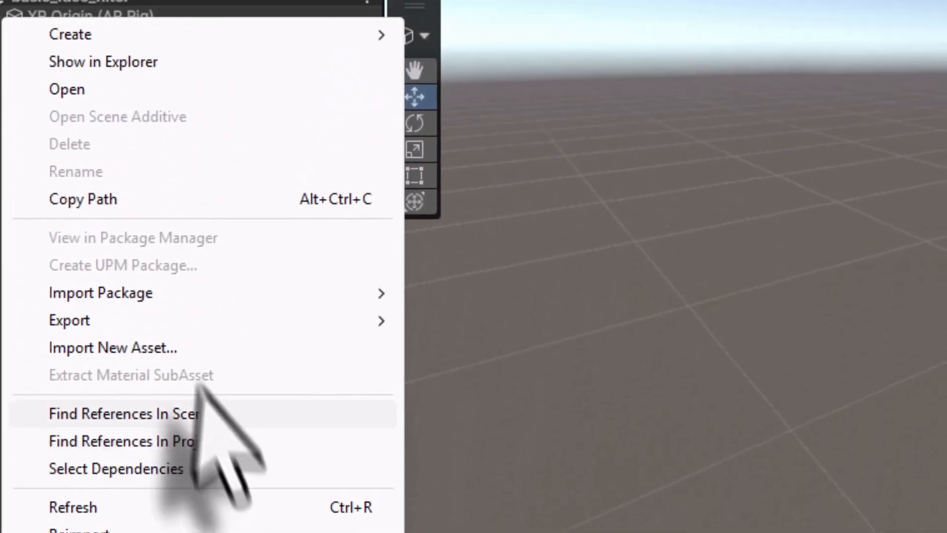
mouse_move(173, 291)
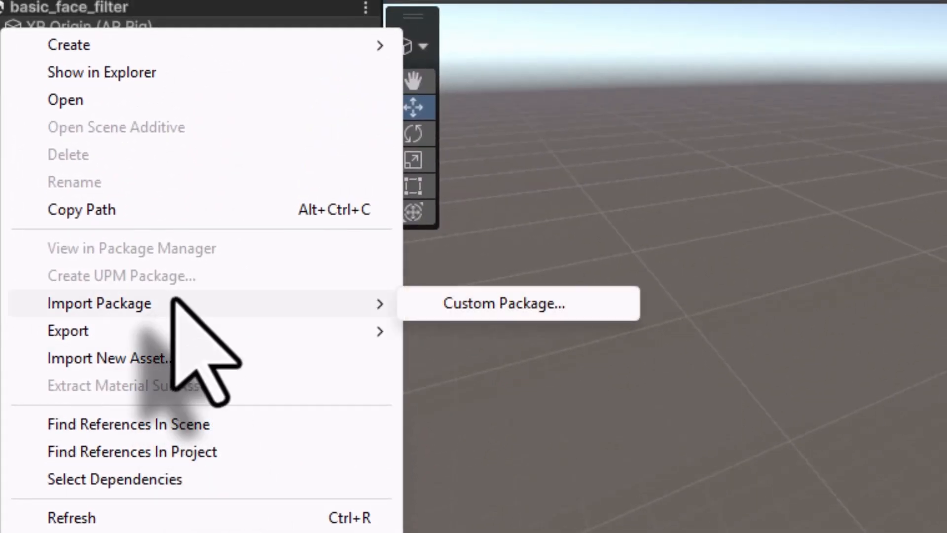
left_click(468, 293)
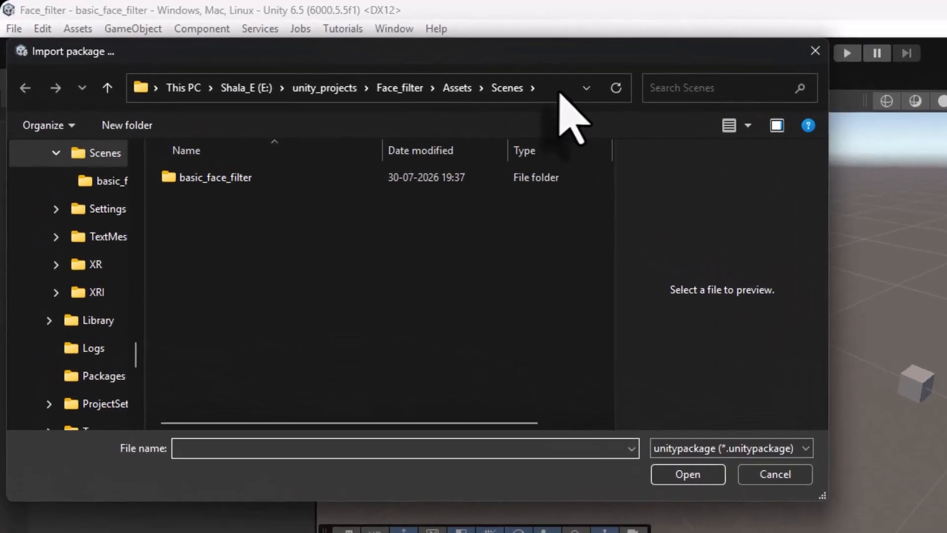
left_click(559, 92)
key("ctrl+v")
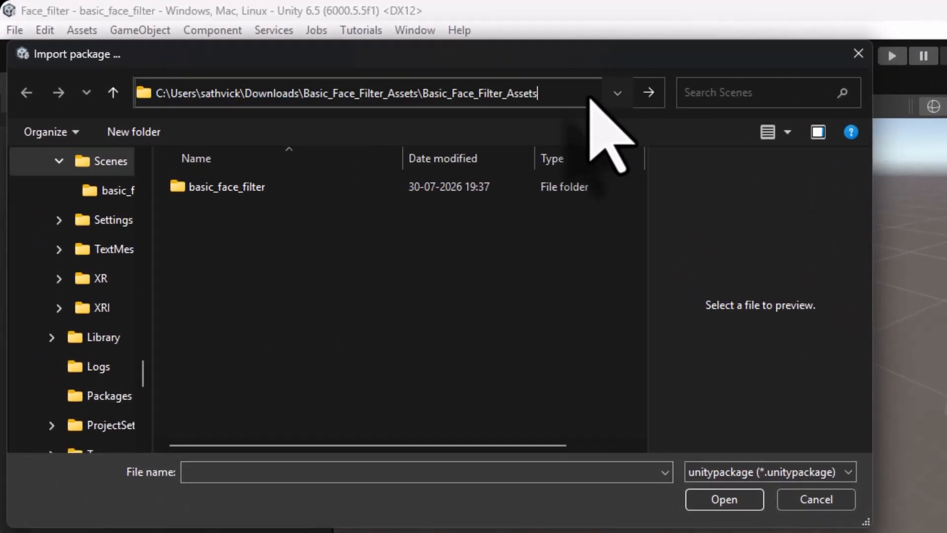
key("Return")
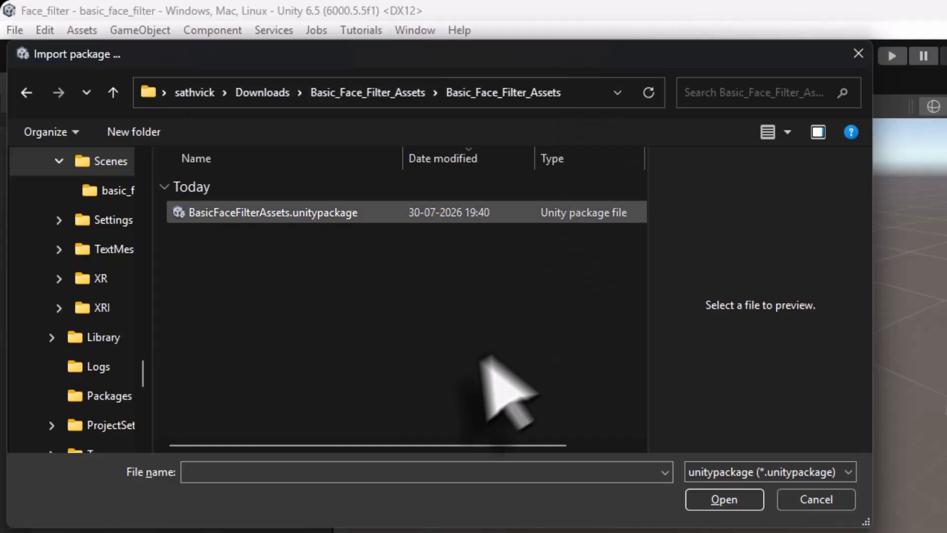
Choose BasicFaceFilterAssets.unitypackage and import all of its items into the project
left_click(279, 213)
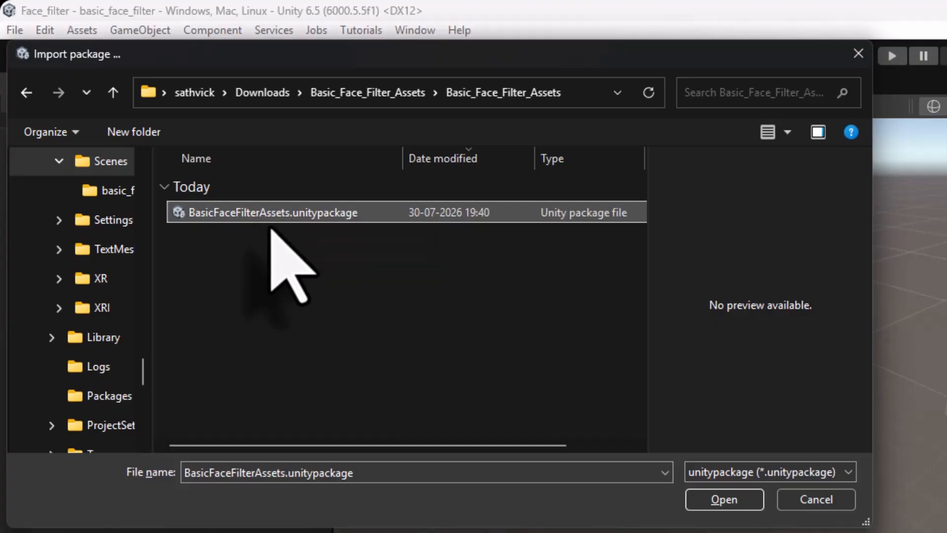
left_click(724, 499)
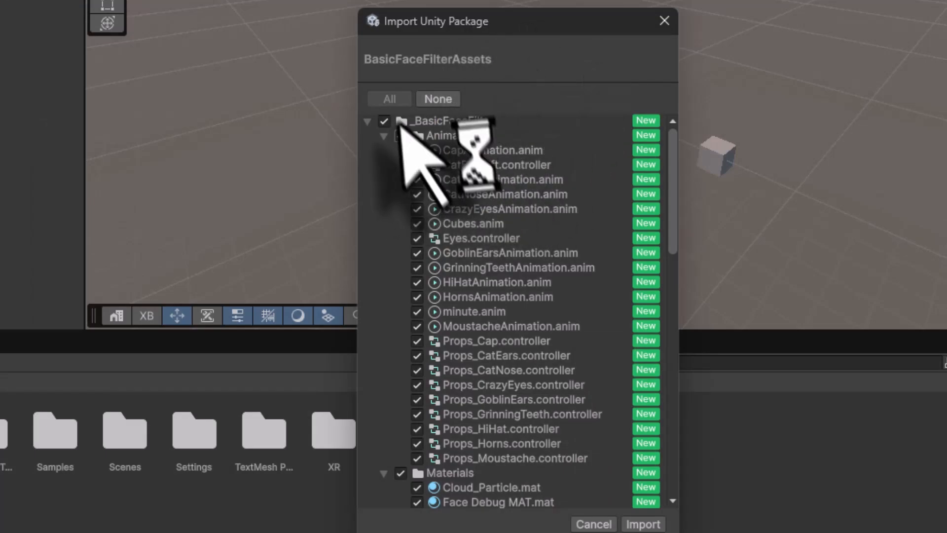
left_click(643, 524)
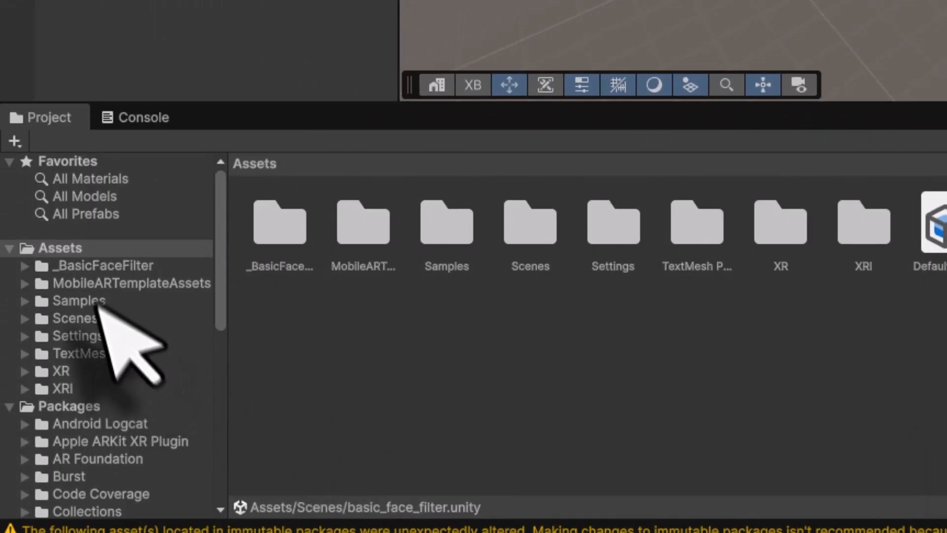
Add an AR Default Face object to the basic_face_filter scene
left_click(115, 265)
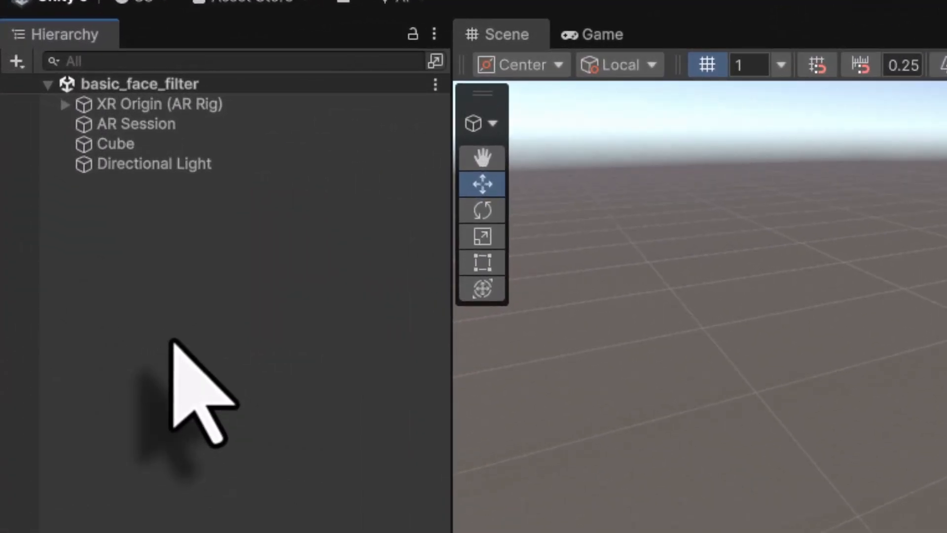
right_click(171, 340)
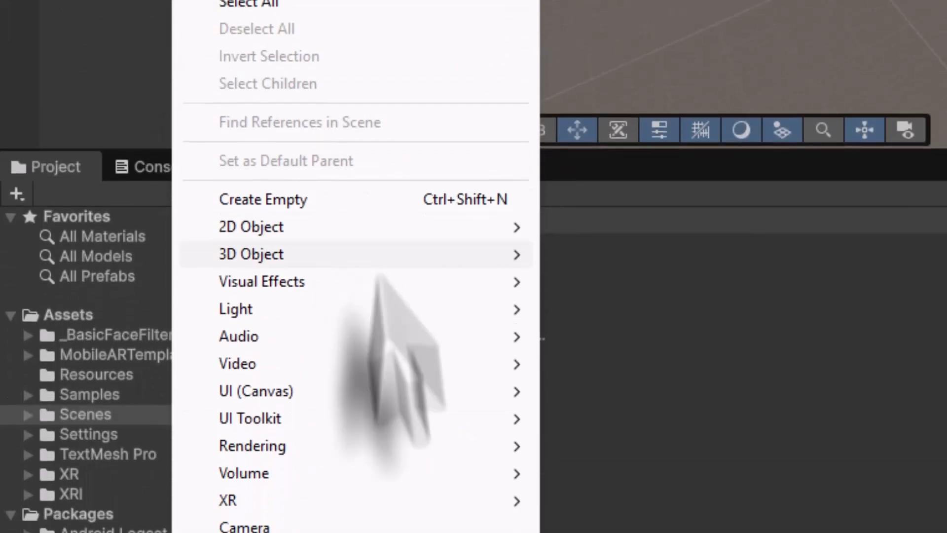
mouse_move(394, 488)
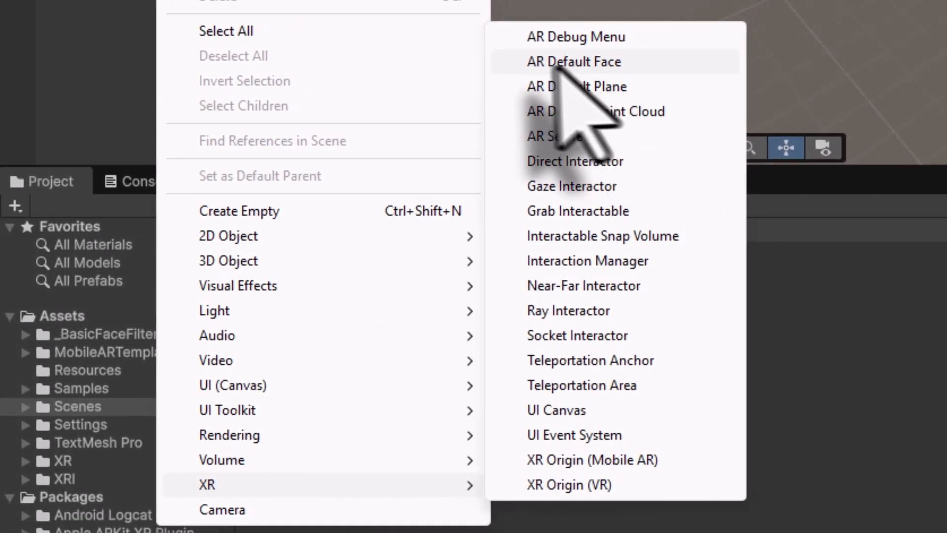
left_click(594, 63)
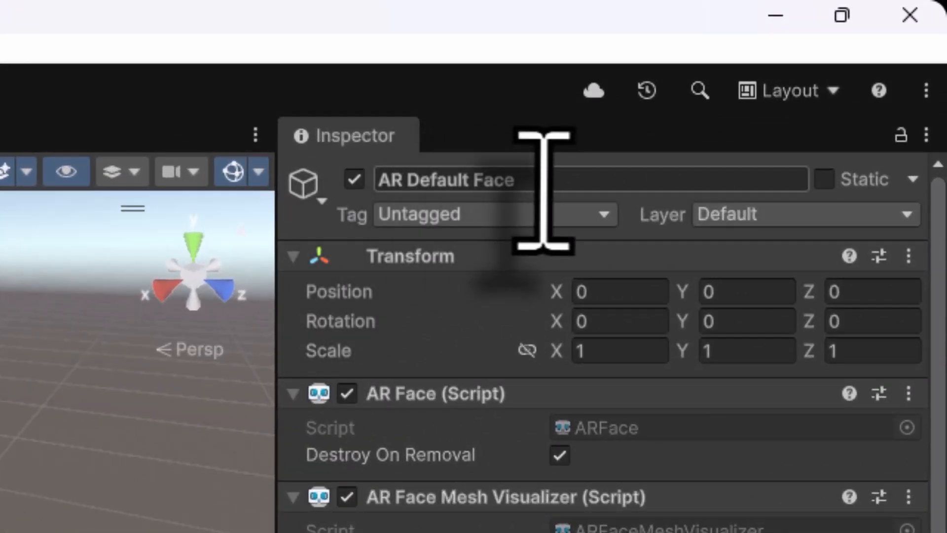
Expand the AR Default Face's Mesh Renderer materials and browse the Materials folder inside _BasicFaceFilter
scroll(557, 434, "down", 3)
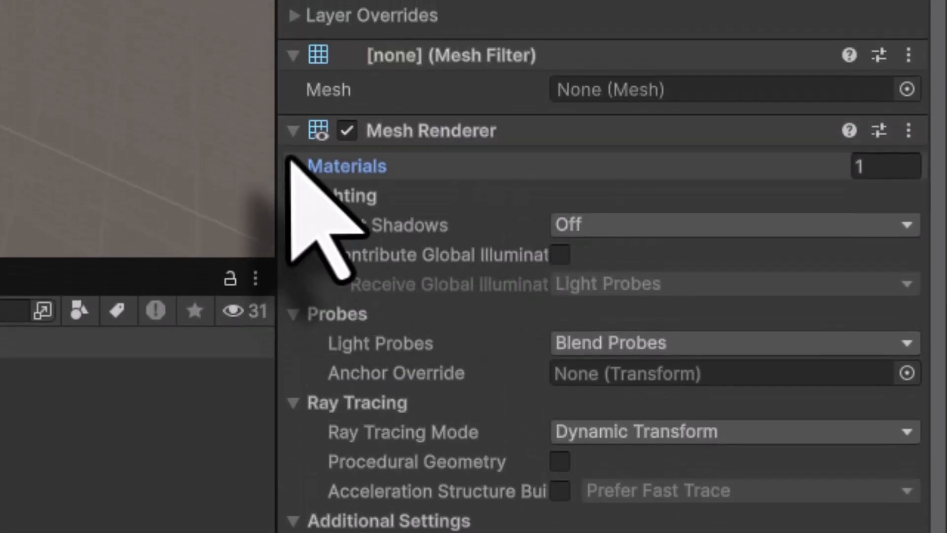
left_click(292, 165)
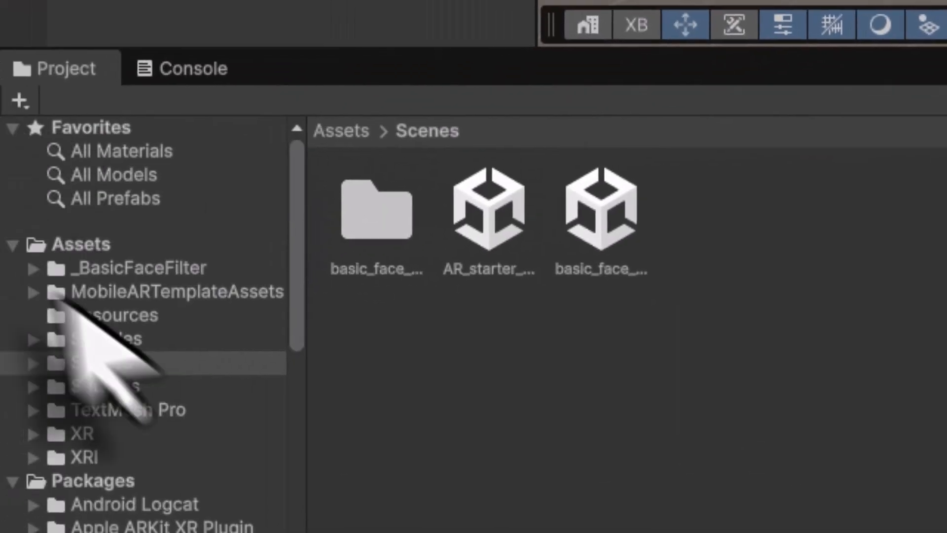
left_click(99, 246)
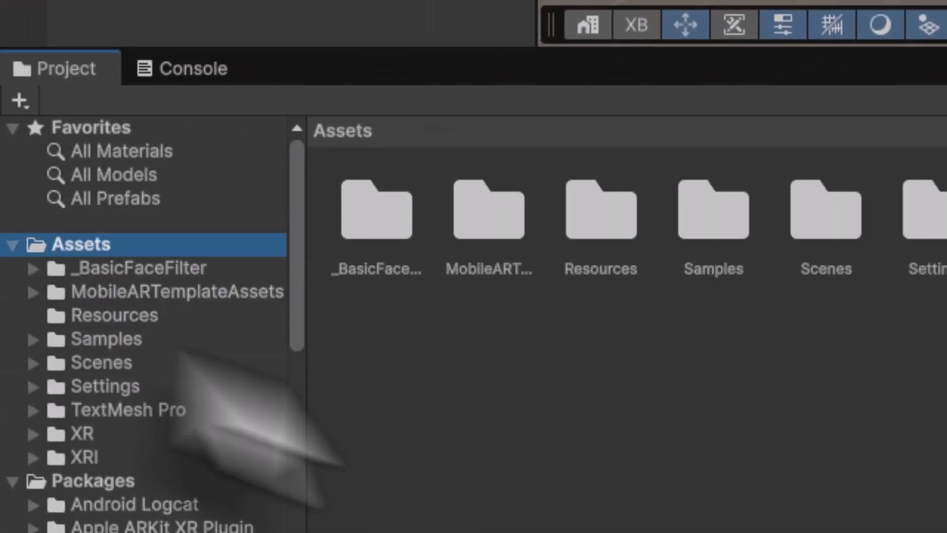
double_click(372, 219)
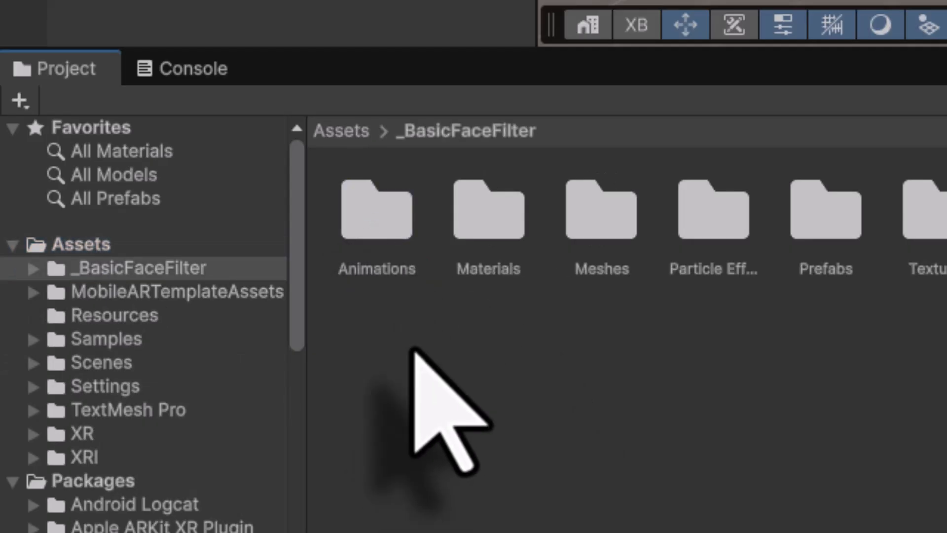
double_click(473, 217)
left_click(485, 211)
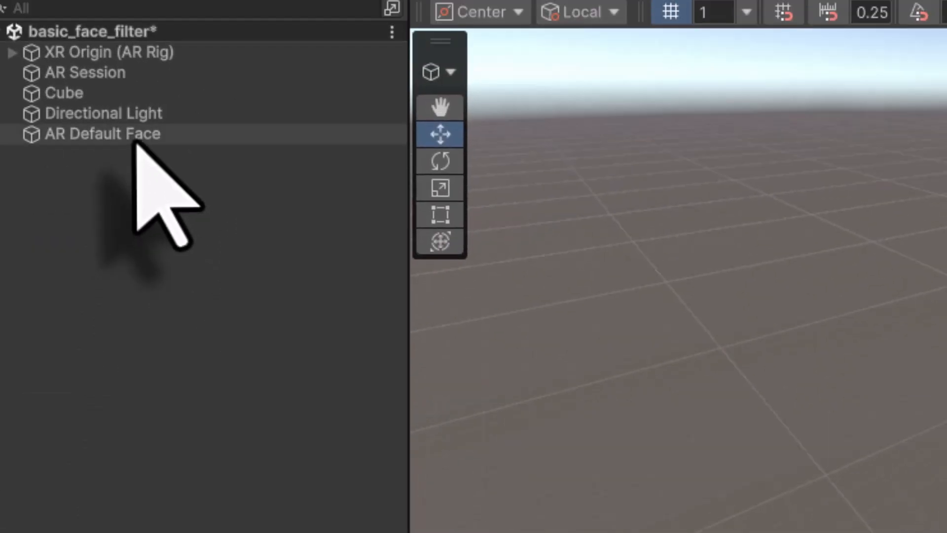
Assign the Face Debug MAT material to Element 0 of the AR Default Face's Mesh Renderer
left_click(137, 140)
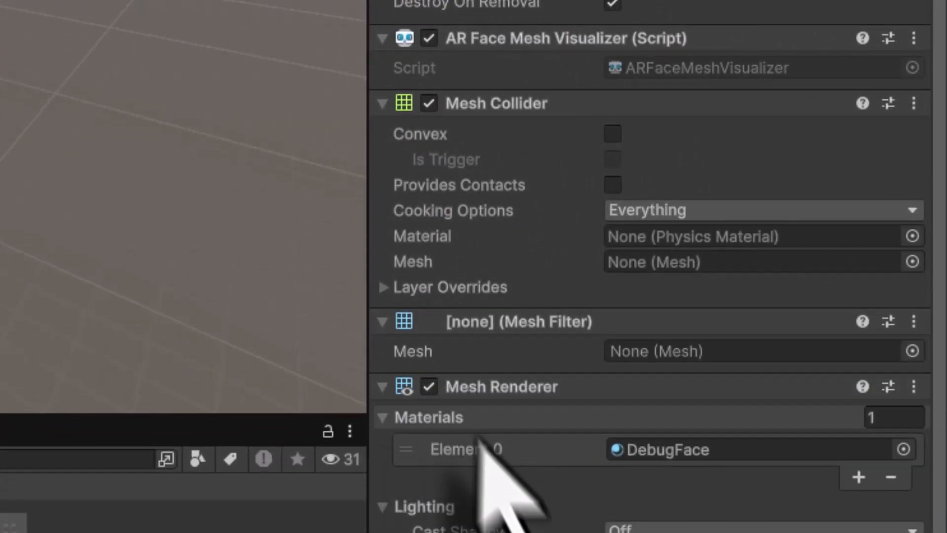
left_click(903, 449)
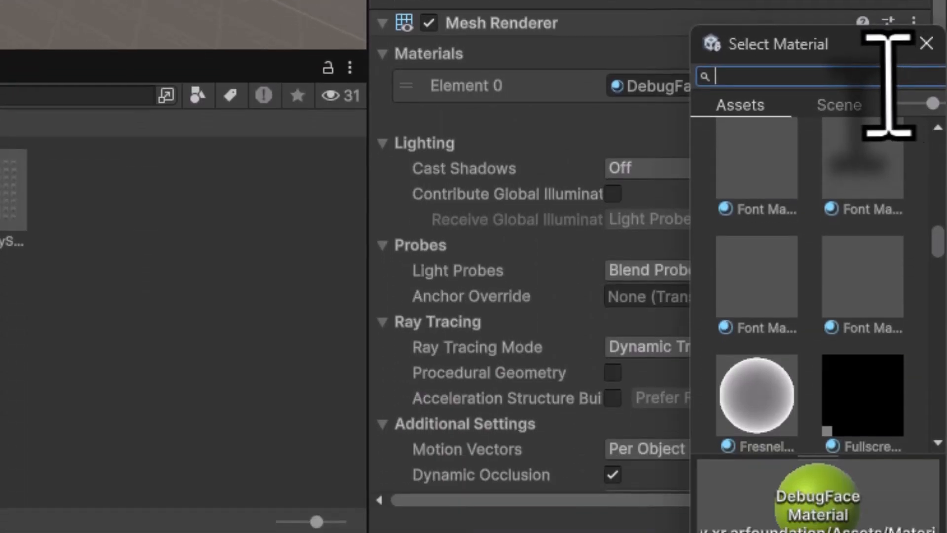
type("face")
left_click(754, 383)
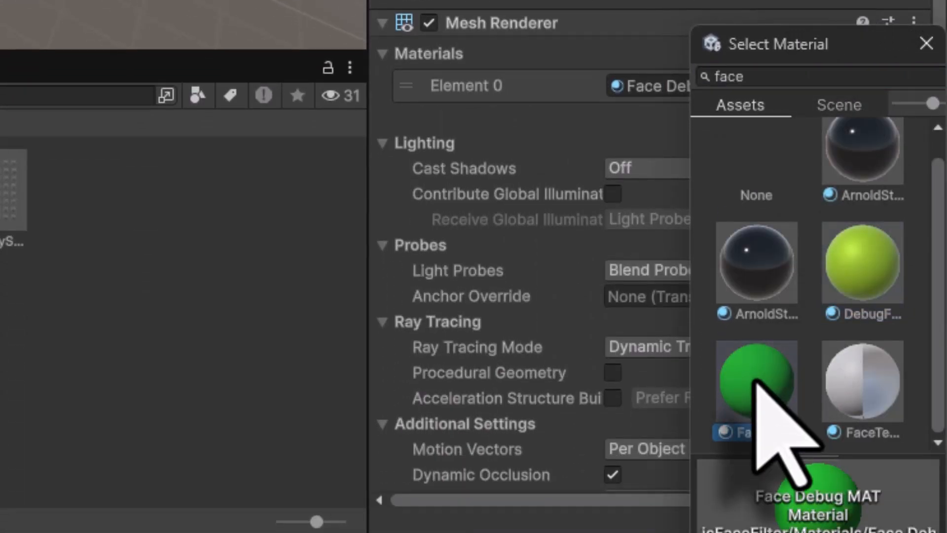
double_click(755, 383)
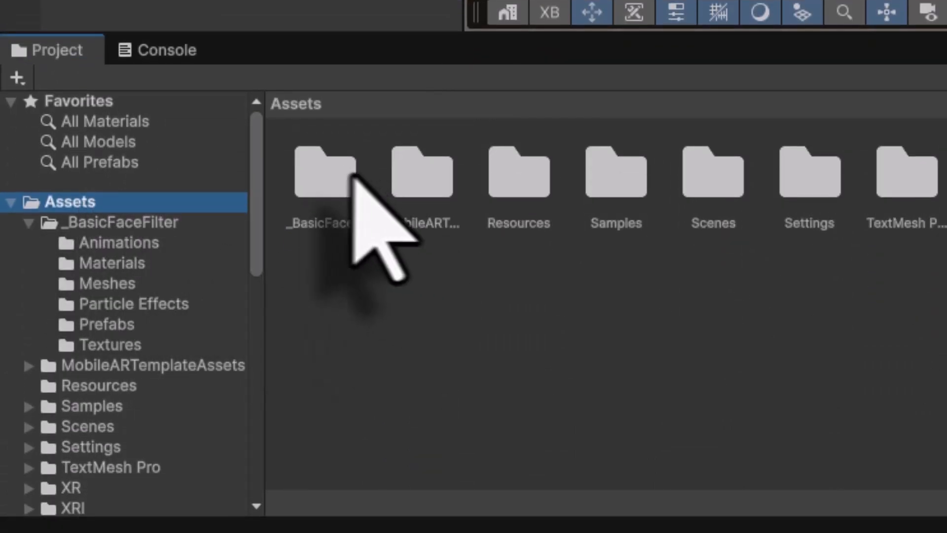
Save the AR Default Face object as a prefab in the Prefabs folder of _BasicFaceFilter
double_click(336, 172)
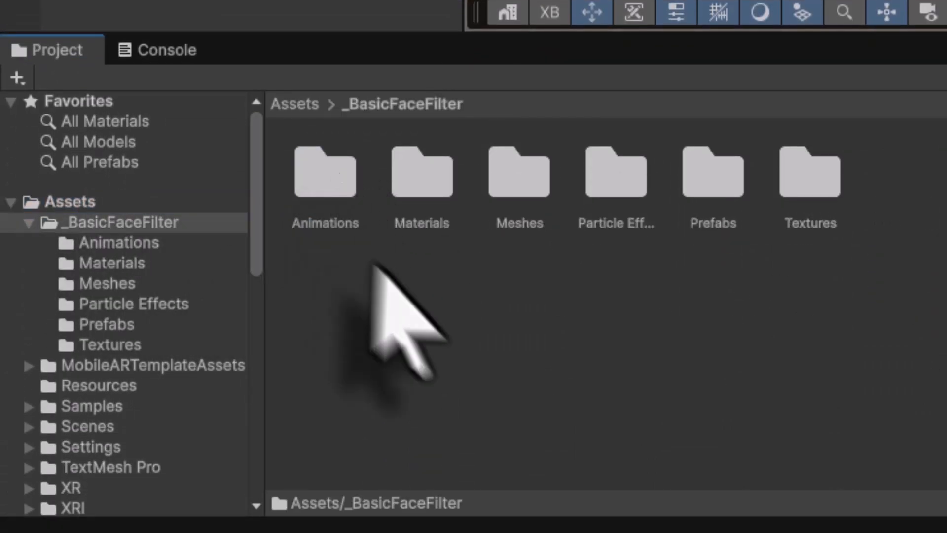
double_click(712, 179)
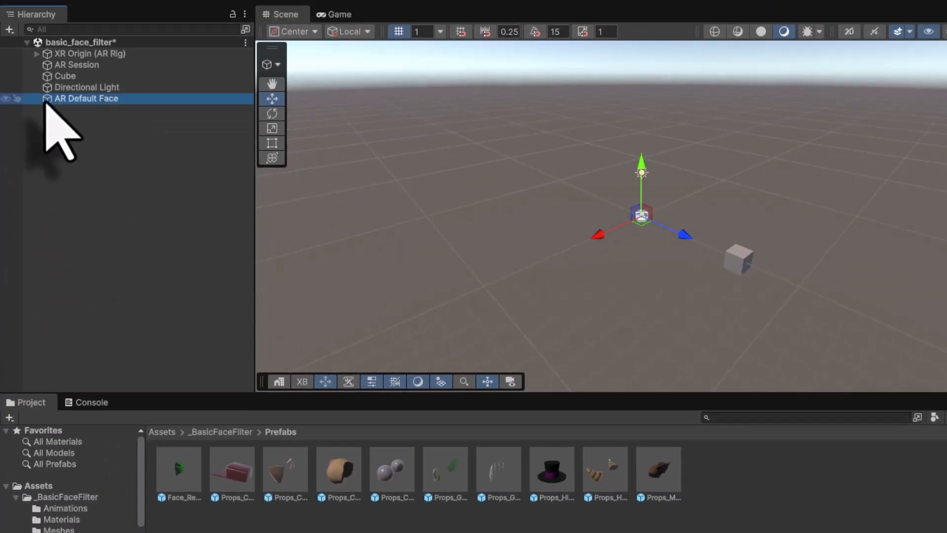
left_click_drag(49, 100, 177, 531)
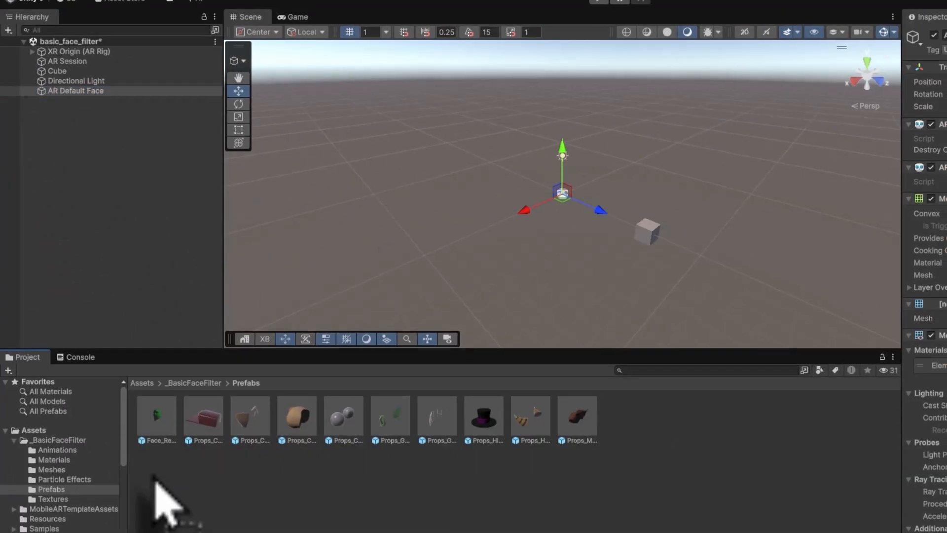
left_click_drag(155, 482, 155, 481)
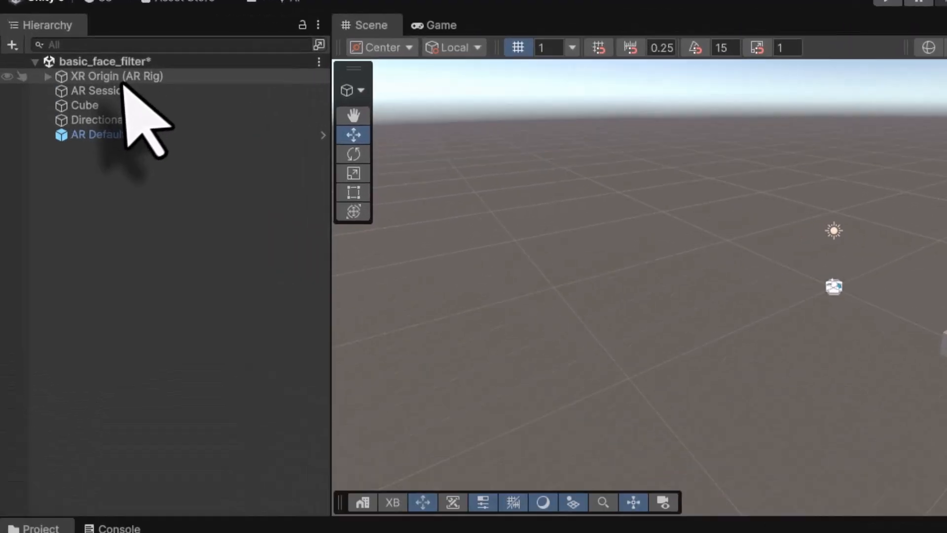
Add an AR Face Manager component to XR Origin (AR Rig) and assign the AR Default Face prefab as its Face Prefab
left_click(123, 78)
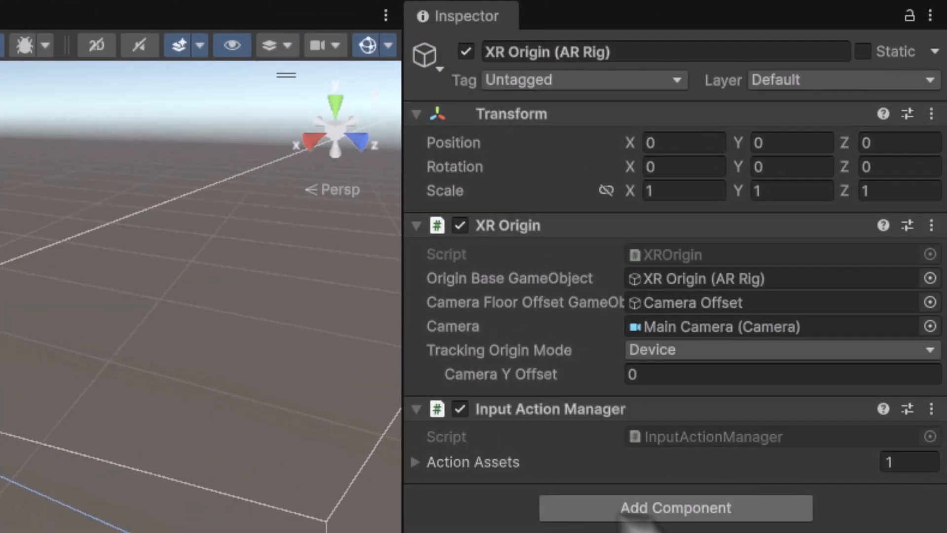
left_click(654, 507)
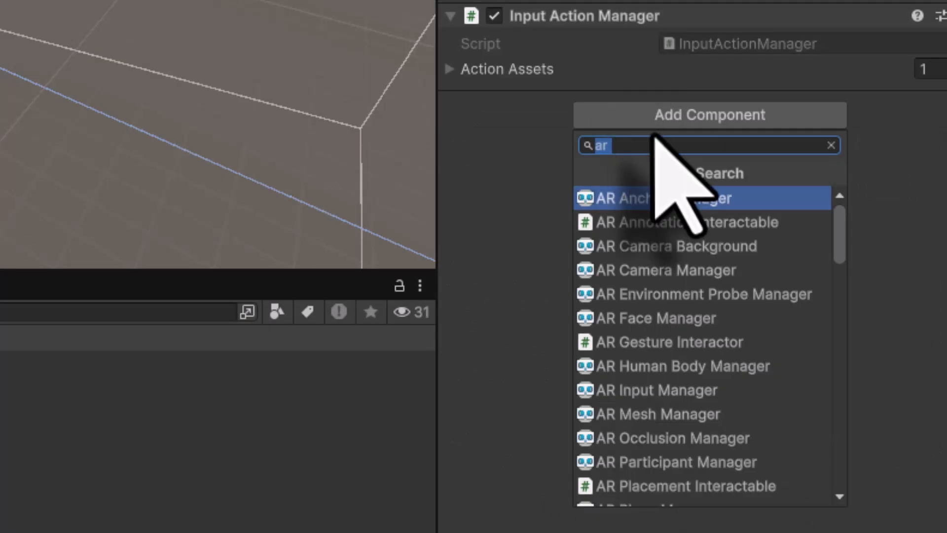
type("ar")
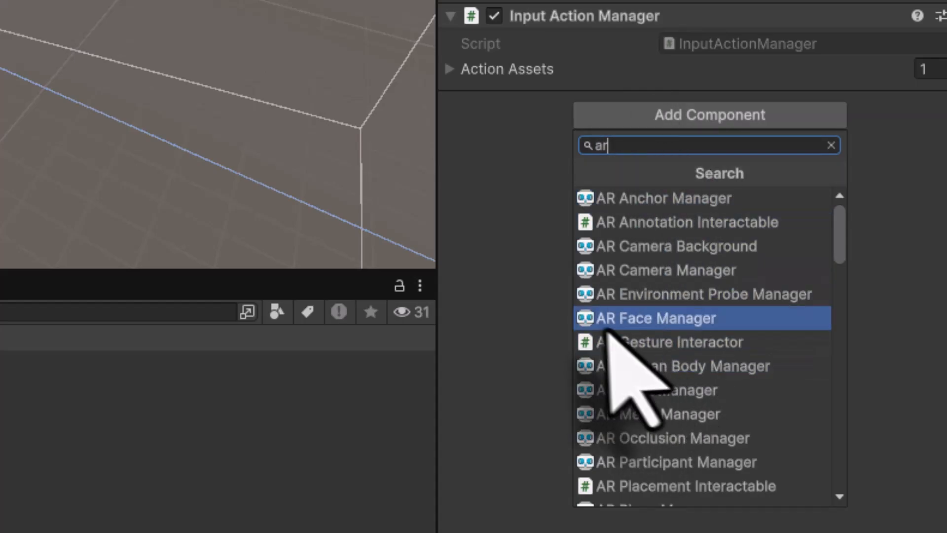
left_click(658, 323)
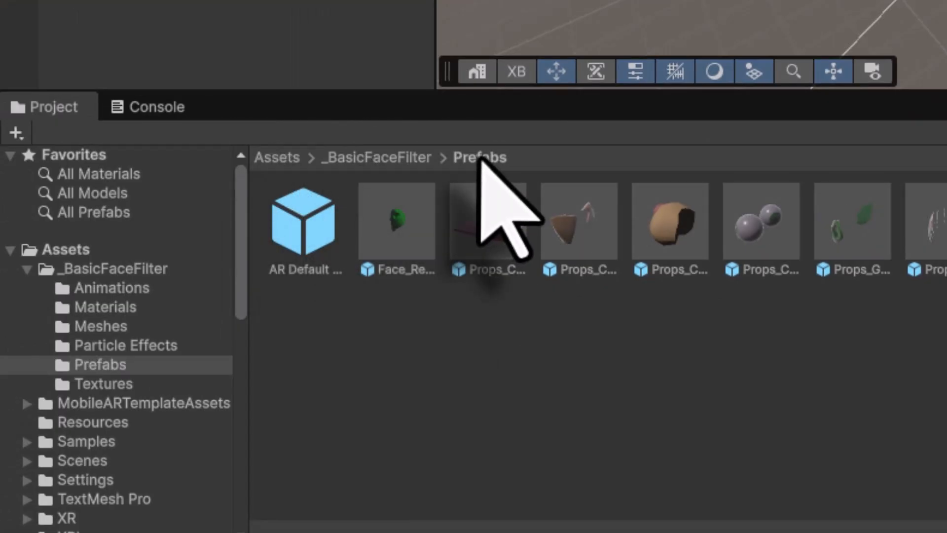
left_click_drag(303, 224, 664, 337)
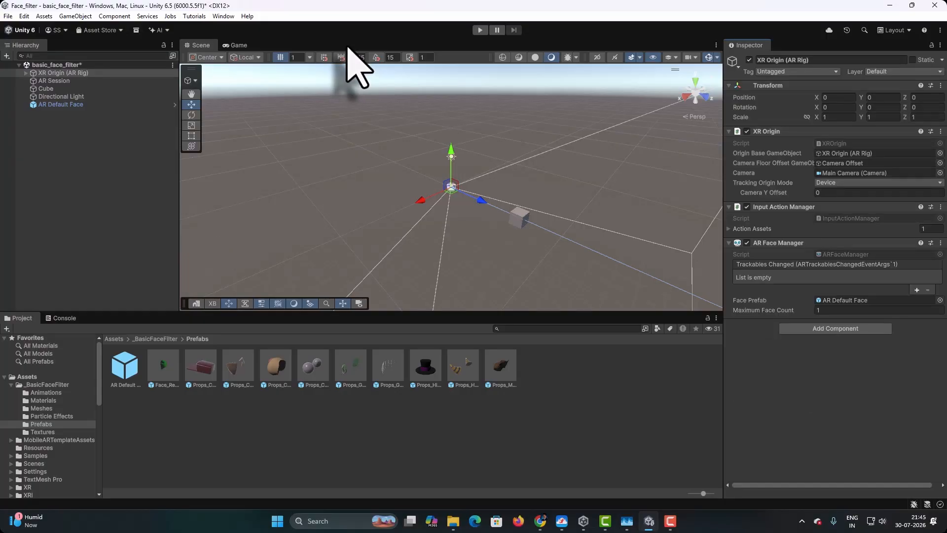
Delete the Cube and the AR Default Face instance from the basic_face_filter scene
left_click(45, 88)
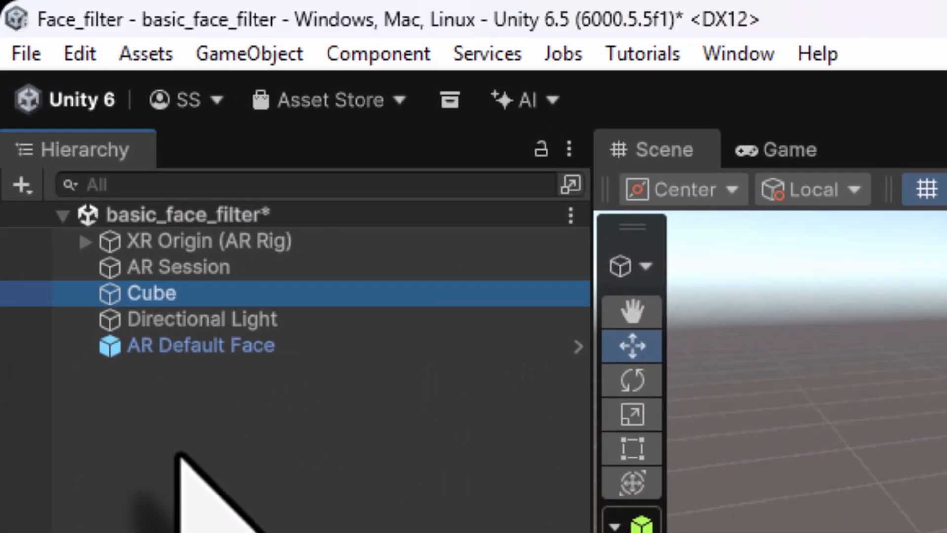
key("Delete")
left_click(113, 321)
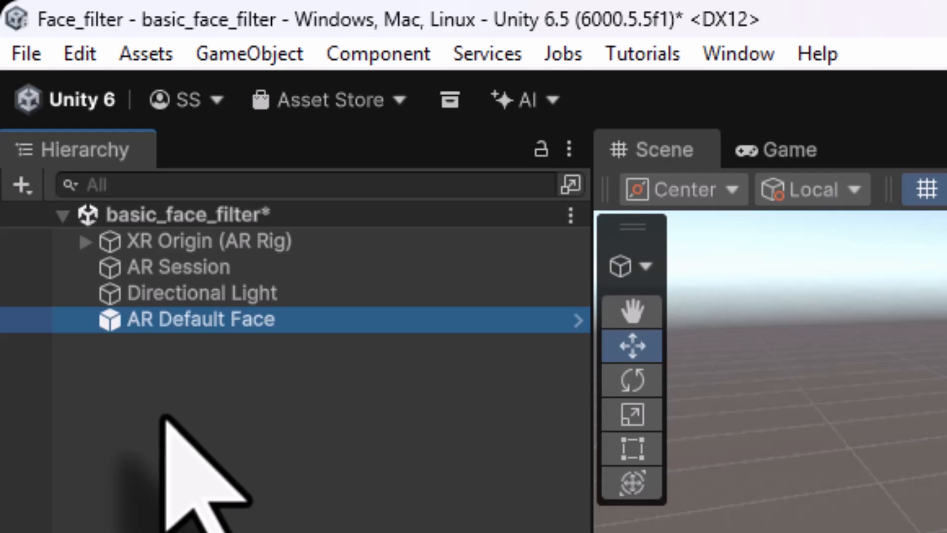
left_click(192, 451)
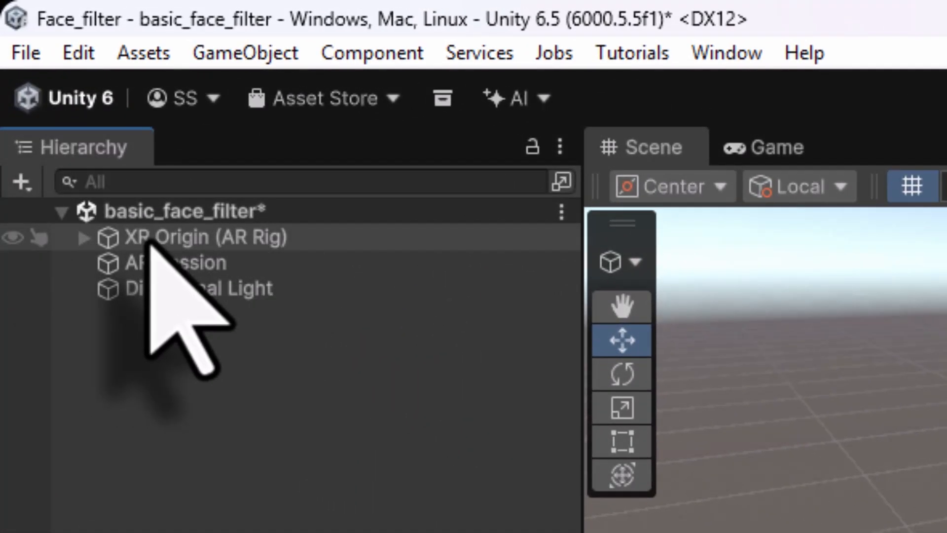
Set the facing direction of the Main Camera's AR Camera Manager to User and save the scene
left_click(82, 237)
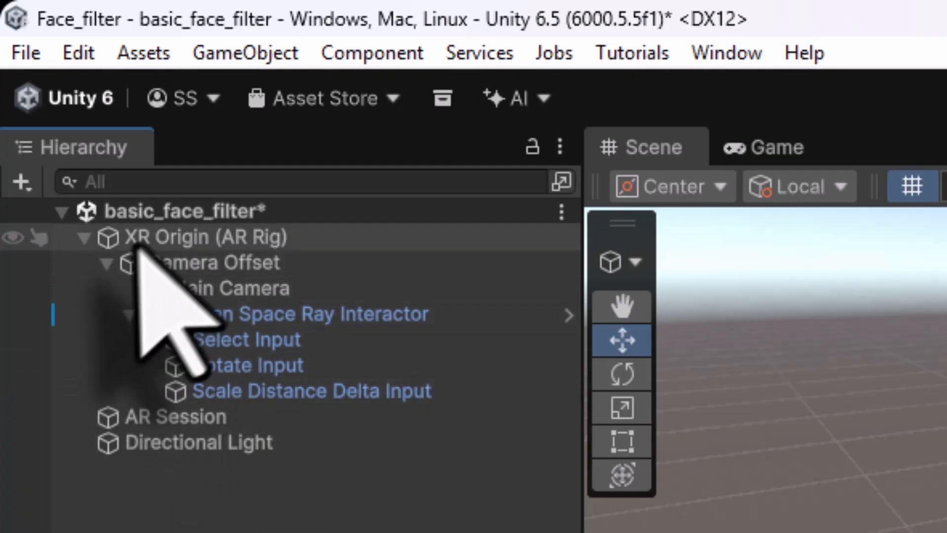
left_click(241, 288)
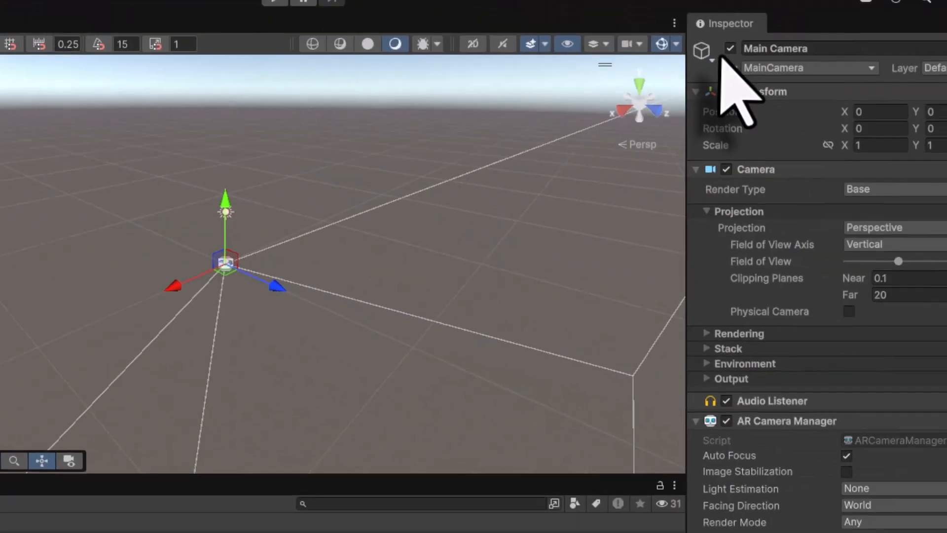
scroll(831, 308, "down", 2)
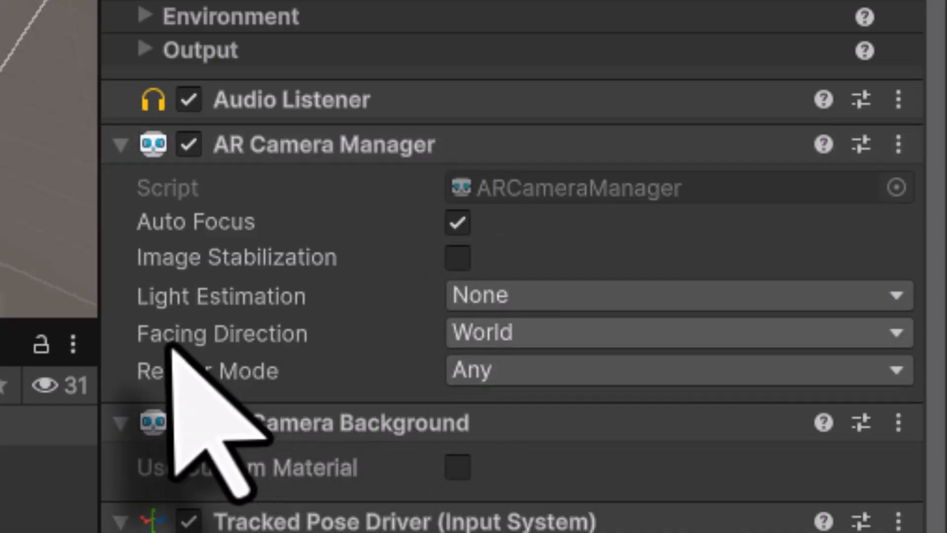
left_click(515, 335)
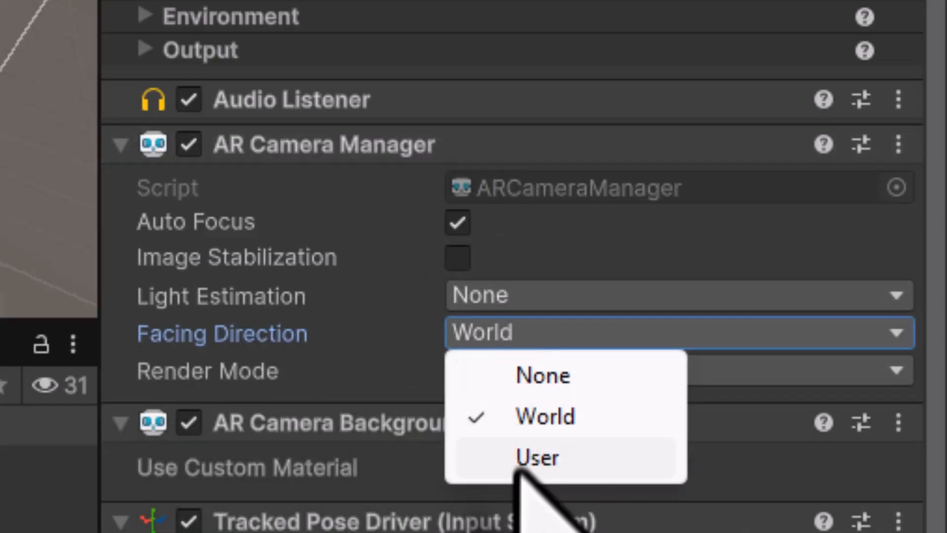
left_click(527, 456)
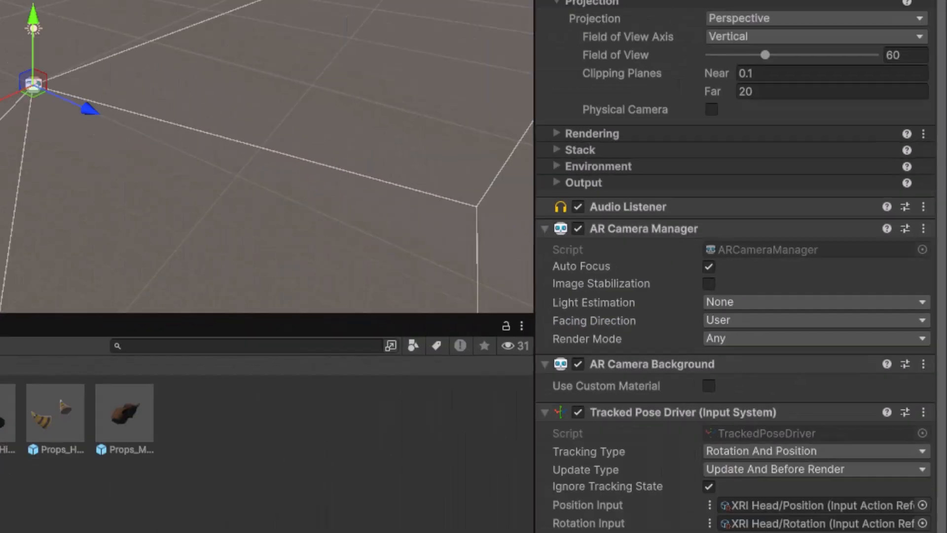
left_click(8, 17)
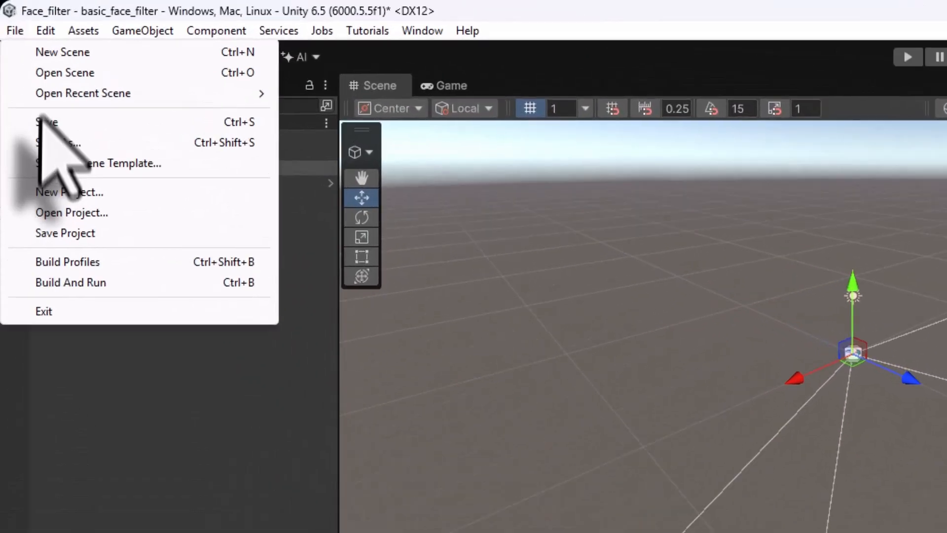
left_click(22, 65)
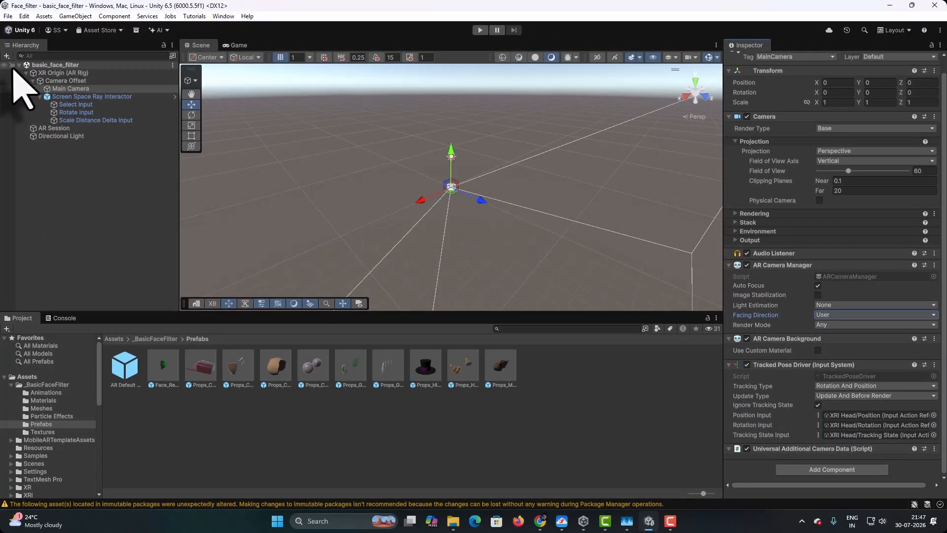
Open the build profiles and switch the active platform from Windows to Android
left_click(8, 16)
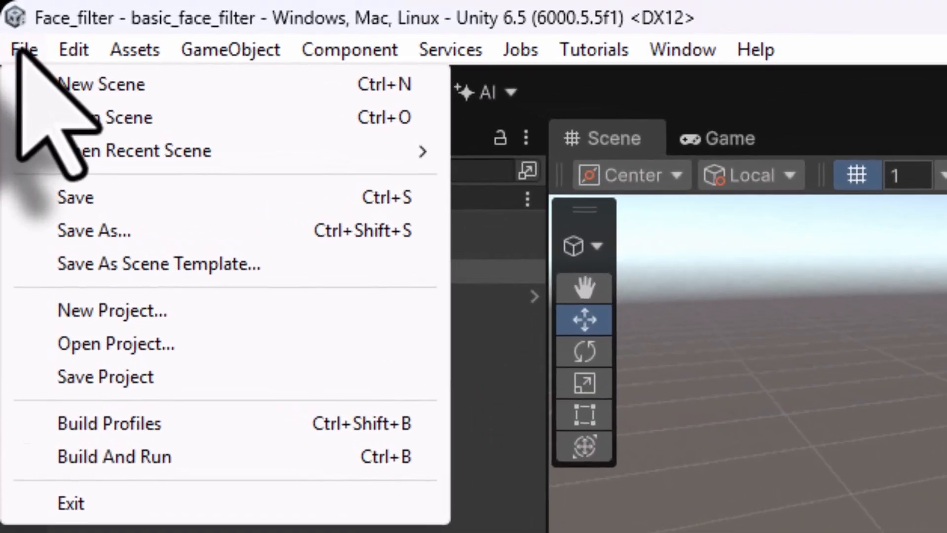
left_click(79, 423)
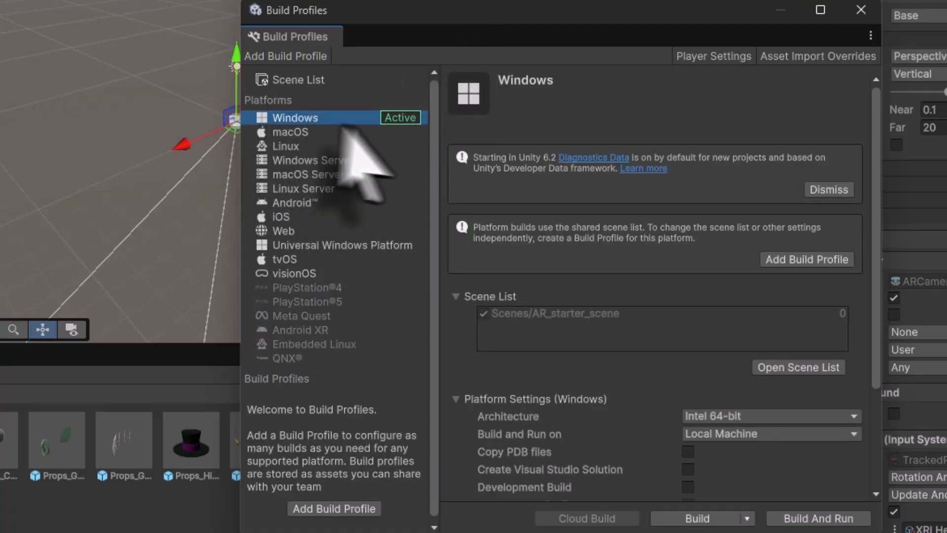
left_click(352, 121)
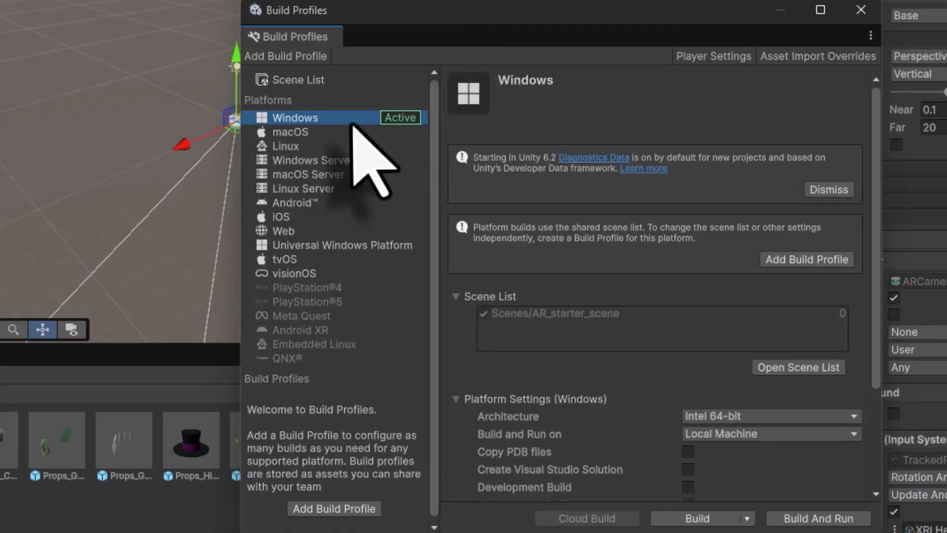
left_click(301, 203)
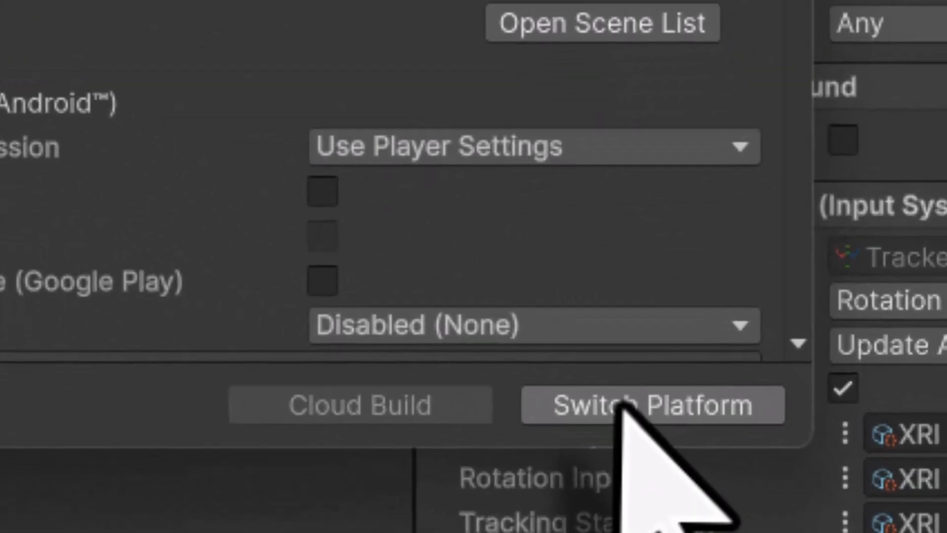
left_click(809, 519)
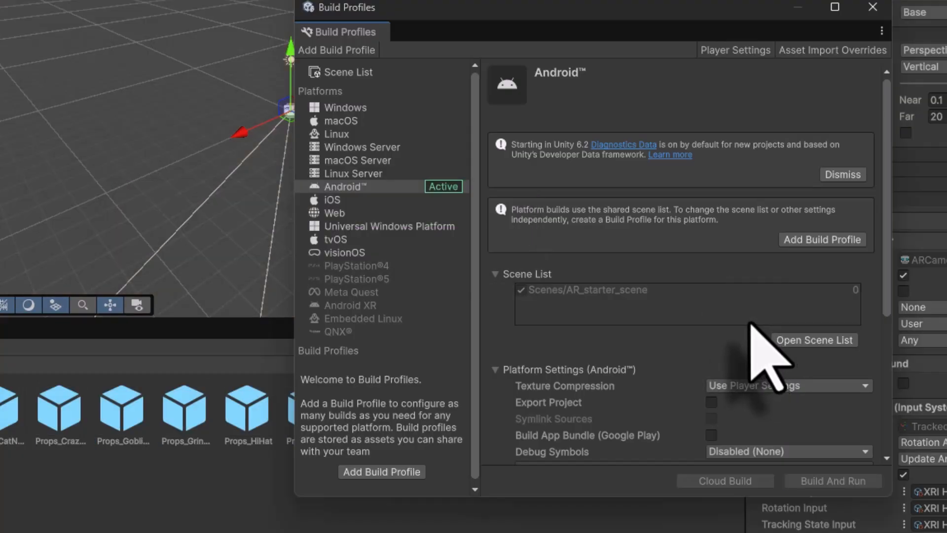
Add the open basic_face_filter scene to the shared scene list and remove AR_starter_scene from it
left_click(364, 186)
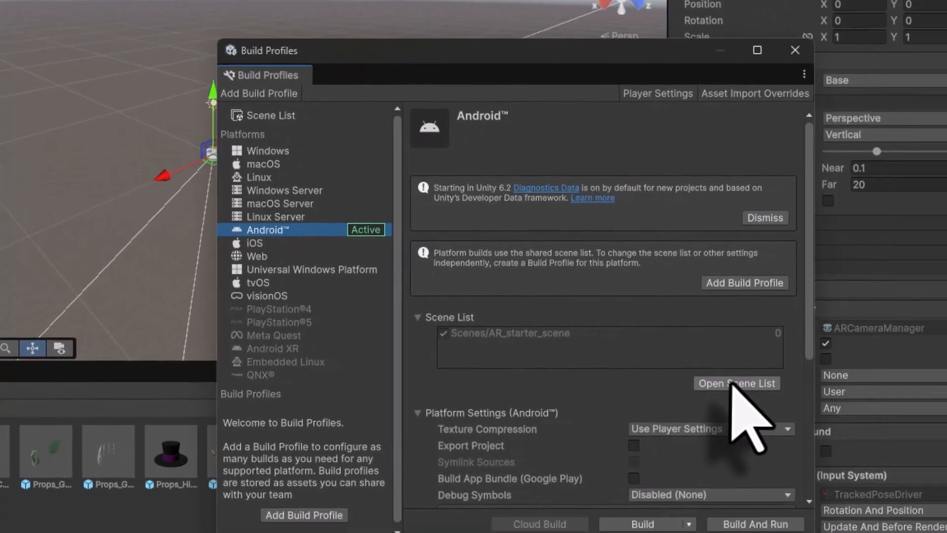
left_click(732, 385)
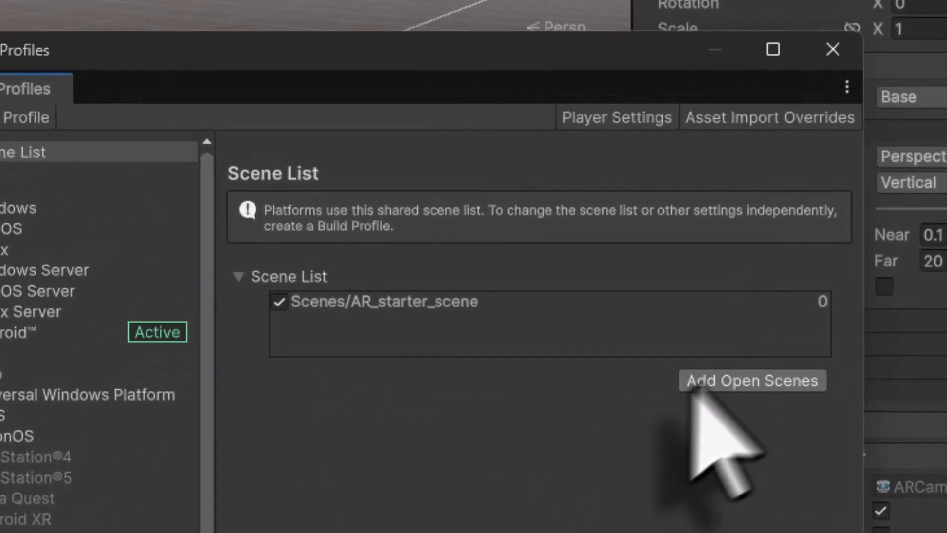
left_click(721, 265)
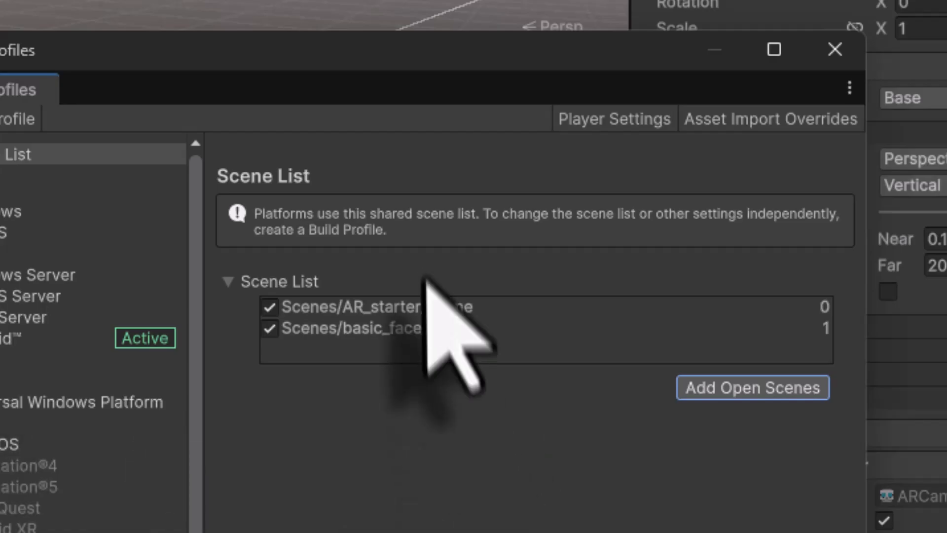
left_click(409, 307)
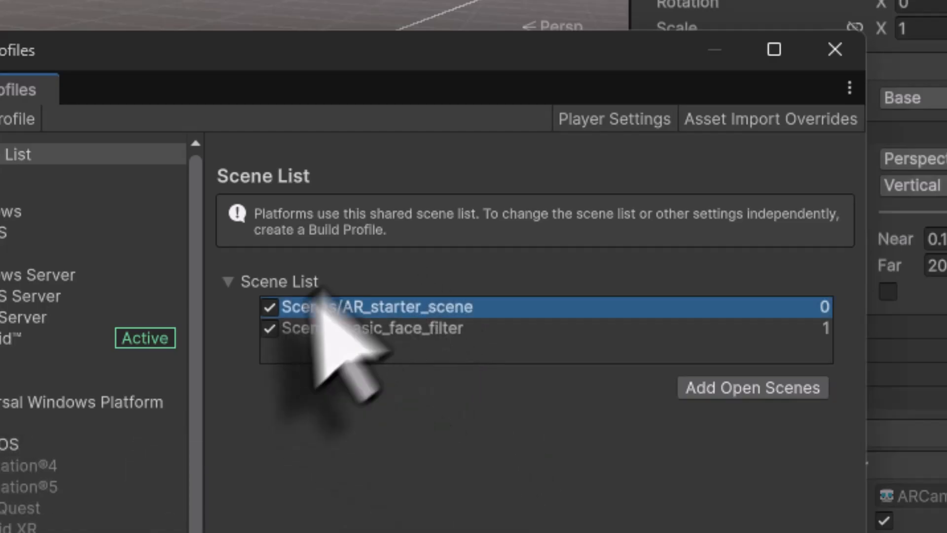
right_click(401, 308)
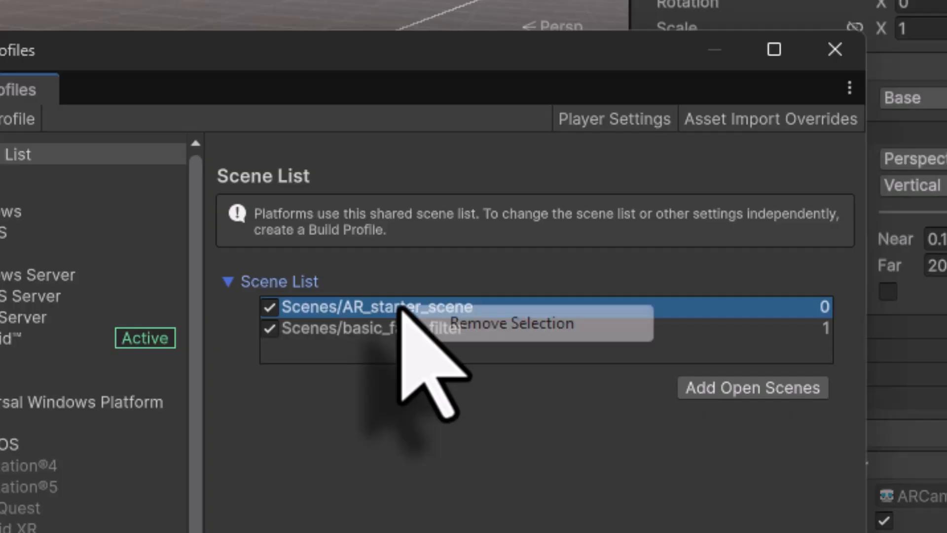
left_click(446, 325)
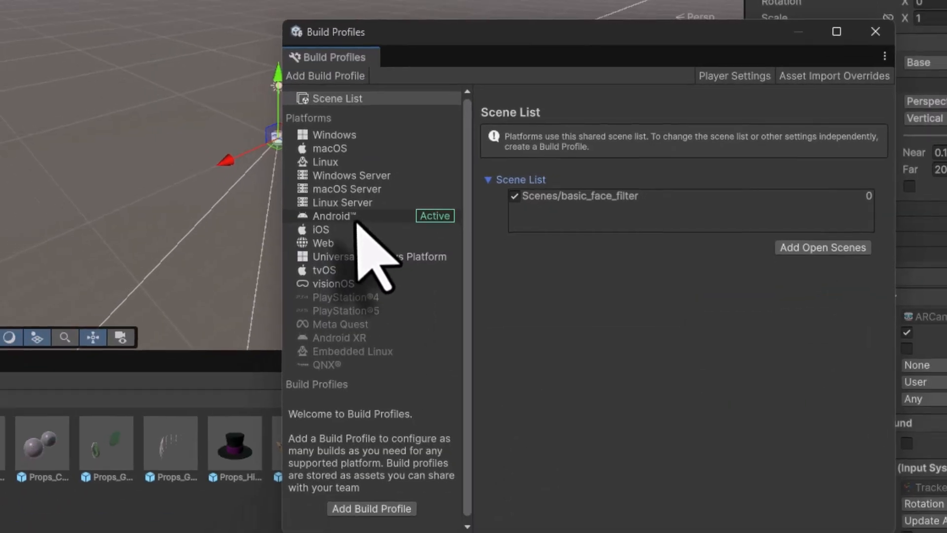
Open the Player settings for the Android build and re-enter the company name
left_click(356, 218)
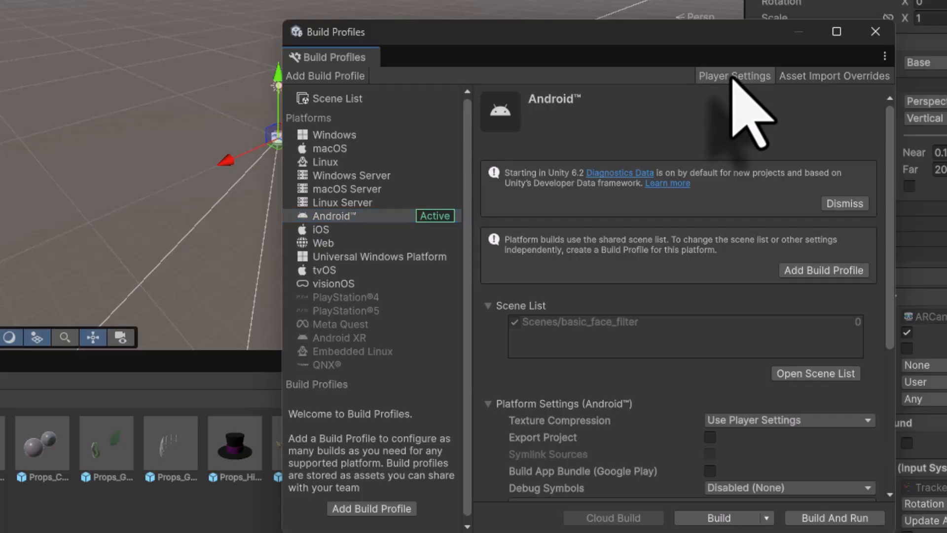
left_click(732, 78)
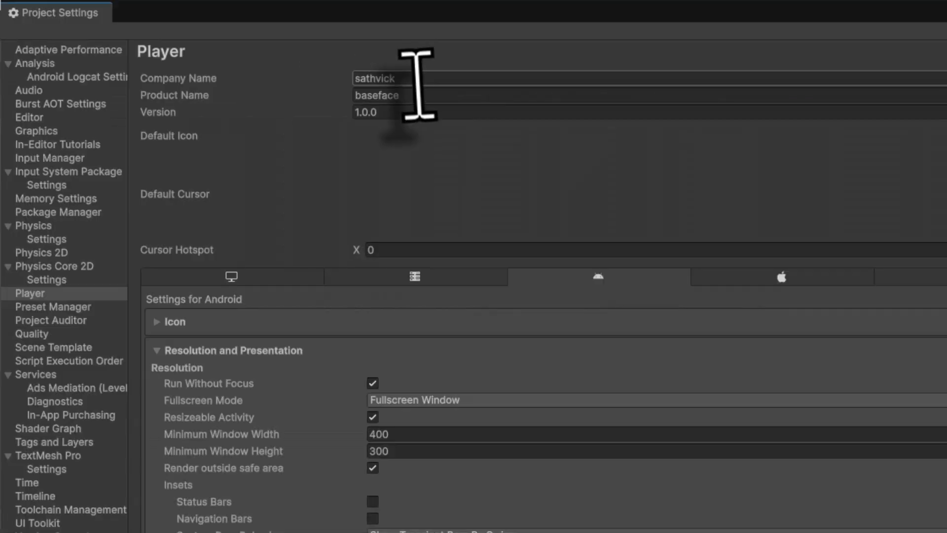
left_click_drag(417, 81, 324, 81)
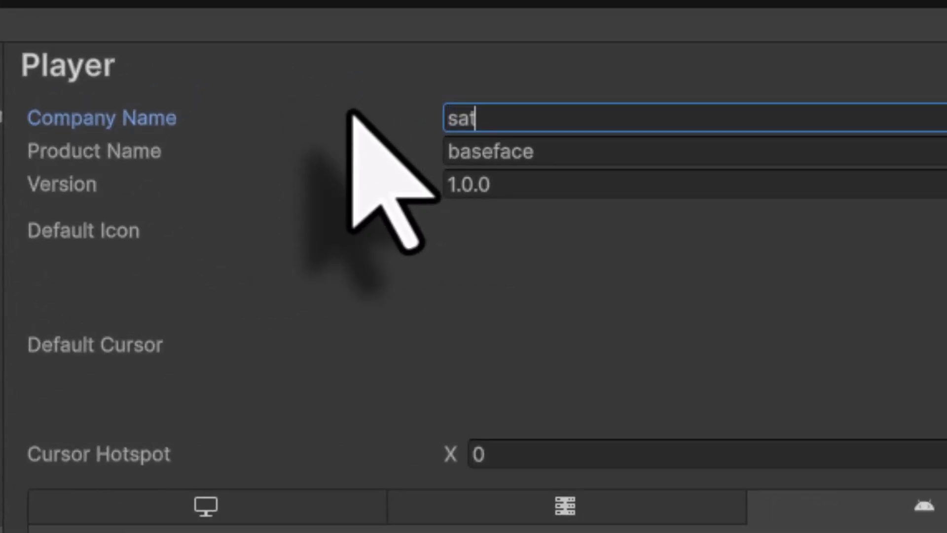
key("Tab")
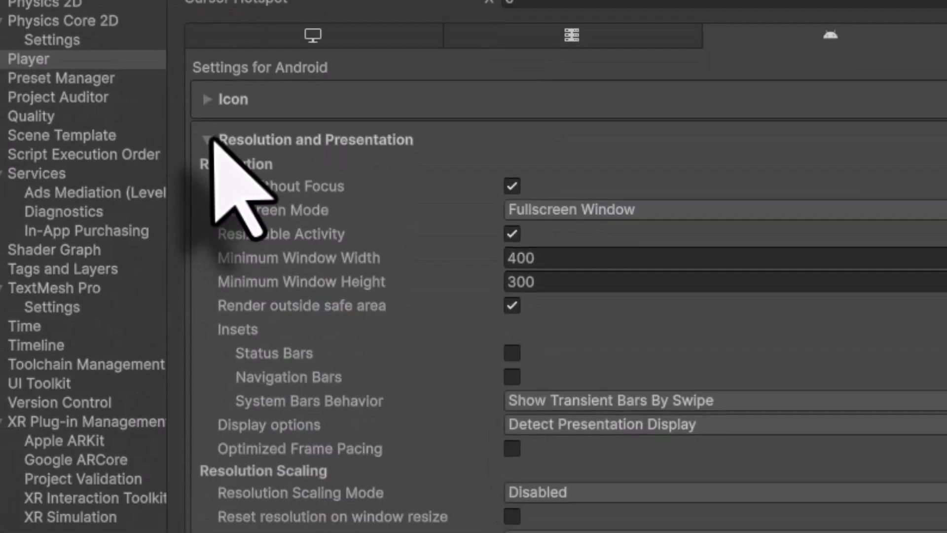
Check the Android Resolution and Presentation settings, including the default orientation and display buffer option
left_click(217, 140)
left_click(220, 111)
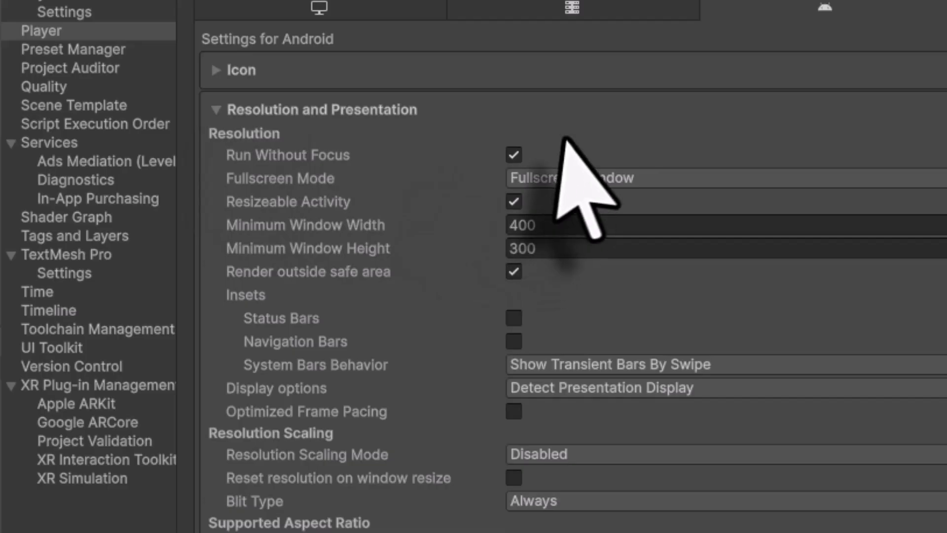
scroll(565, 135, "down", 2)
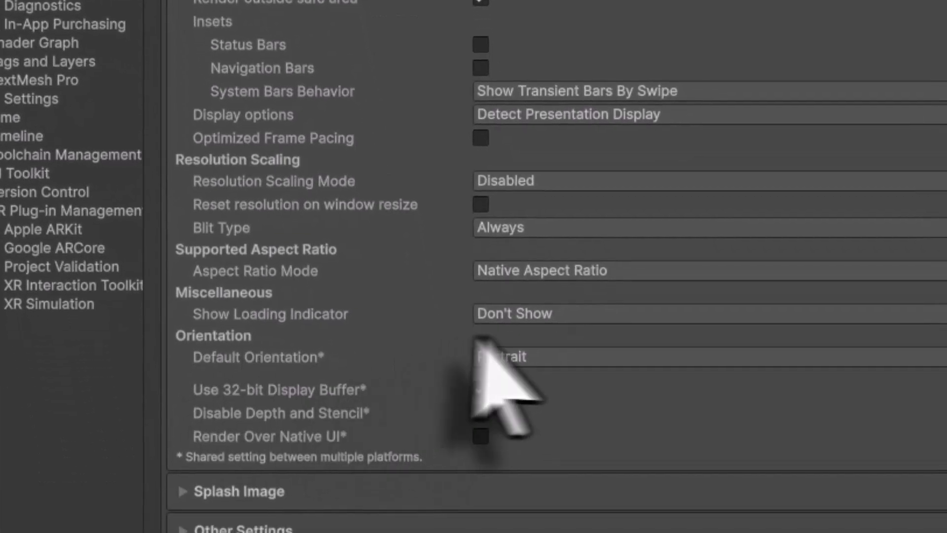
left_click(480, 389)
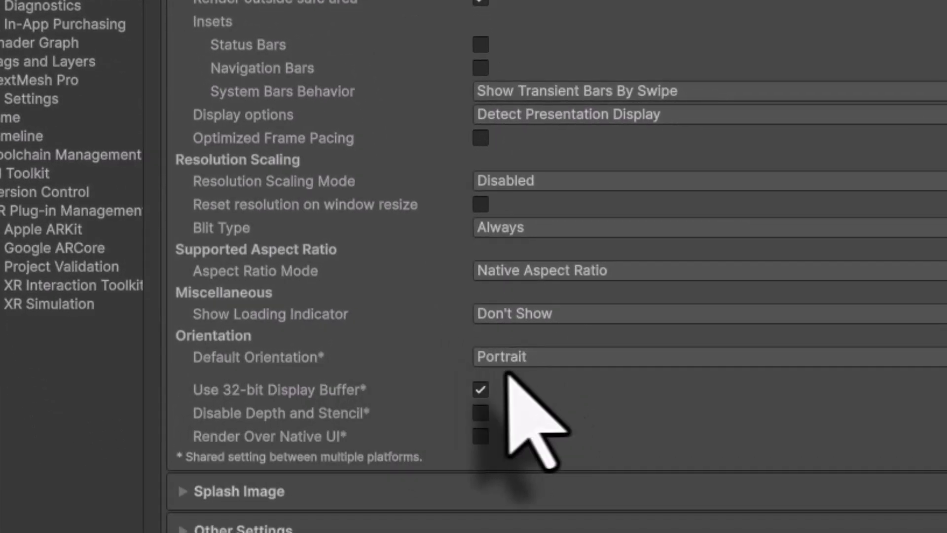
Review the graphics and identification settings under Other Settings, trying Override Default Package Name and turning it off again
left_click(184, 531)
scroll(681, 298, "down", 9)
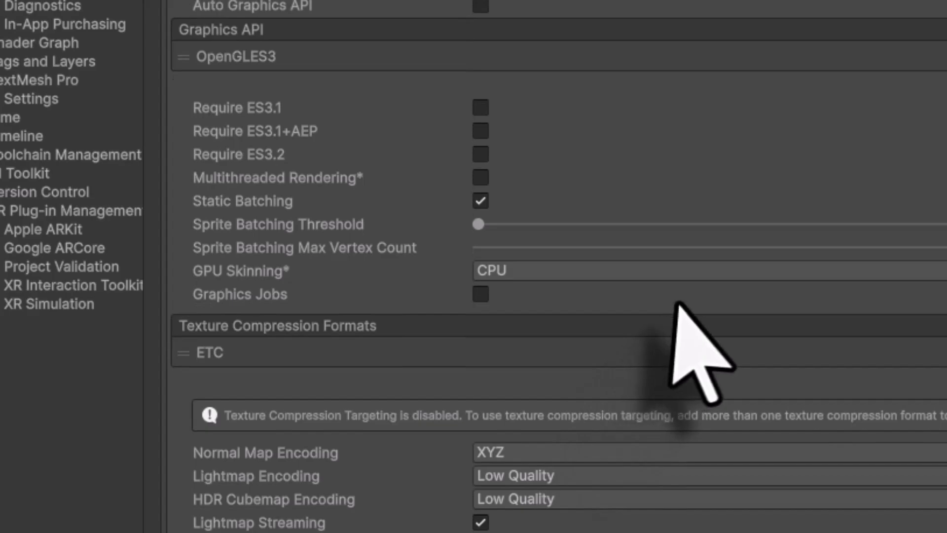
scroll(680, 298, "down", 7)
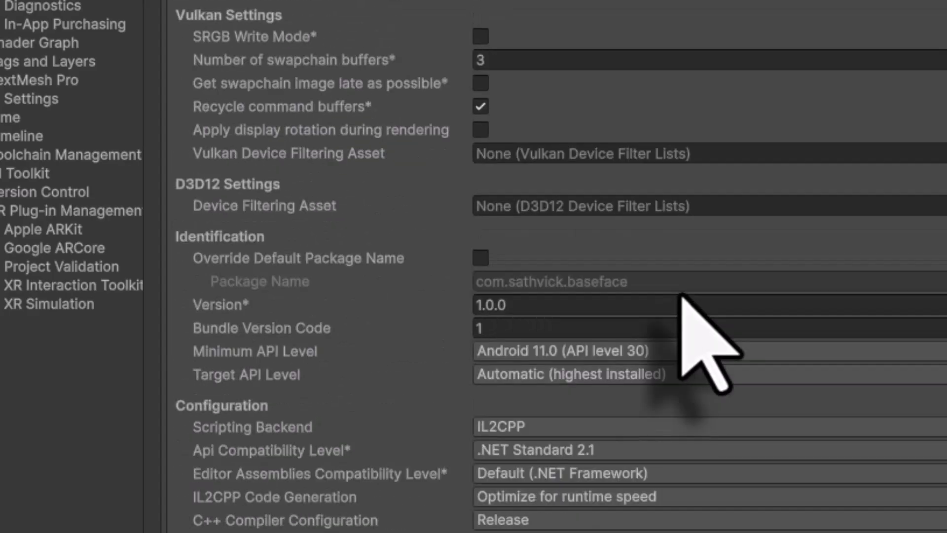
scroll(682, 296, "down", 1)
left_click(232, 190)
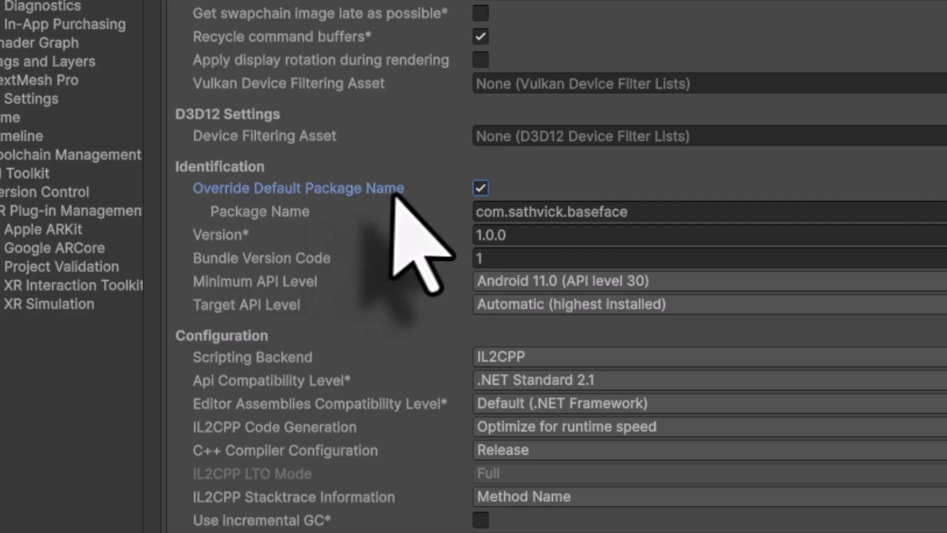
left_click(480, 188)
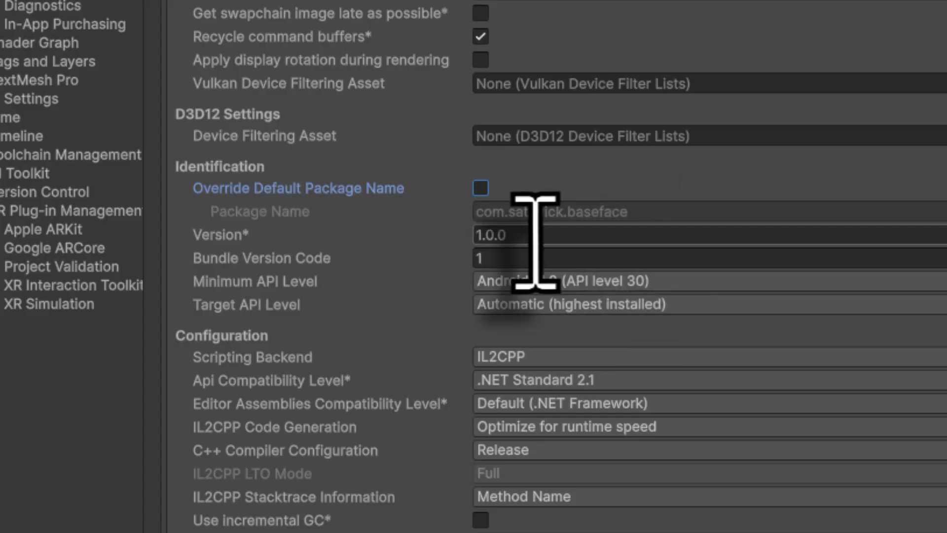
Check the API levels, scripting backend and target architectures for Android, and close Project Settings
scroll(536, 239, "down", 3)
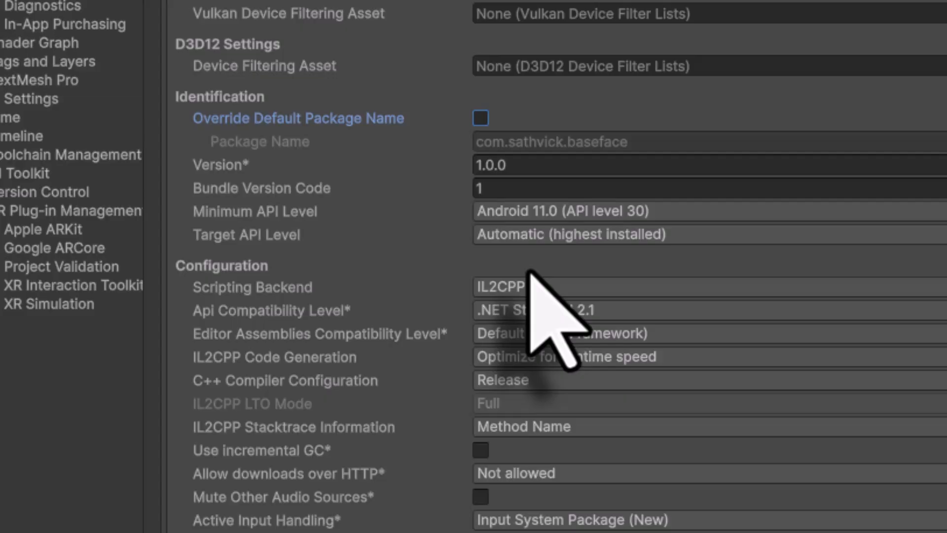
scroll(530, 272, "down", 3)
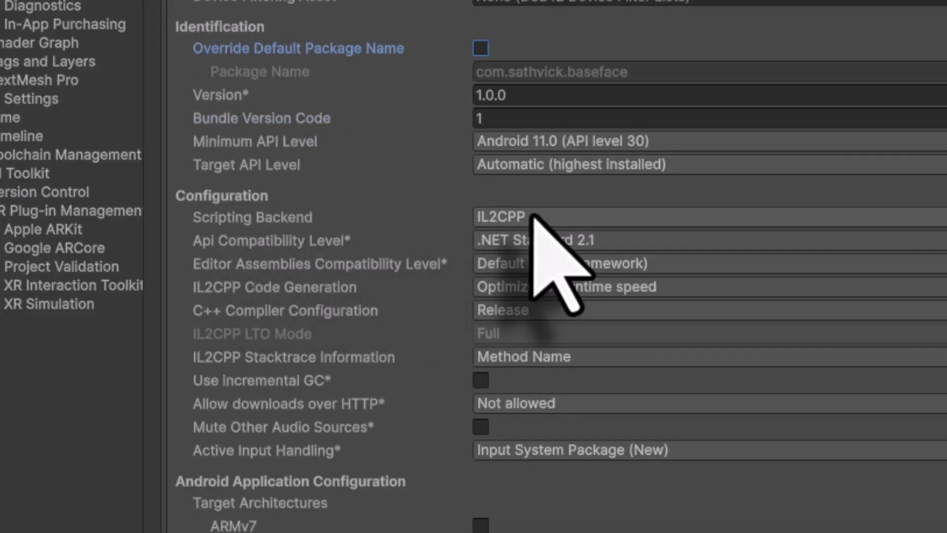
scroll(533, 215, "down", 5)
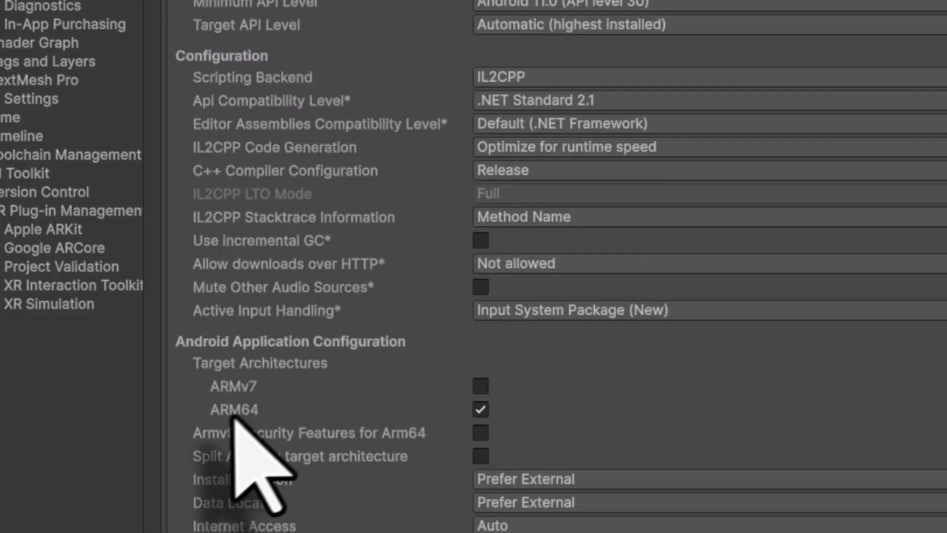
scroll(552, 390, "down", 5)
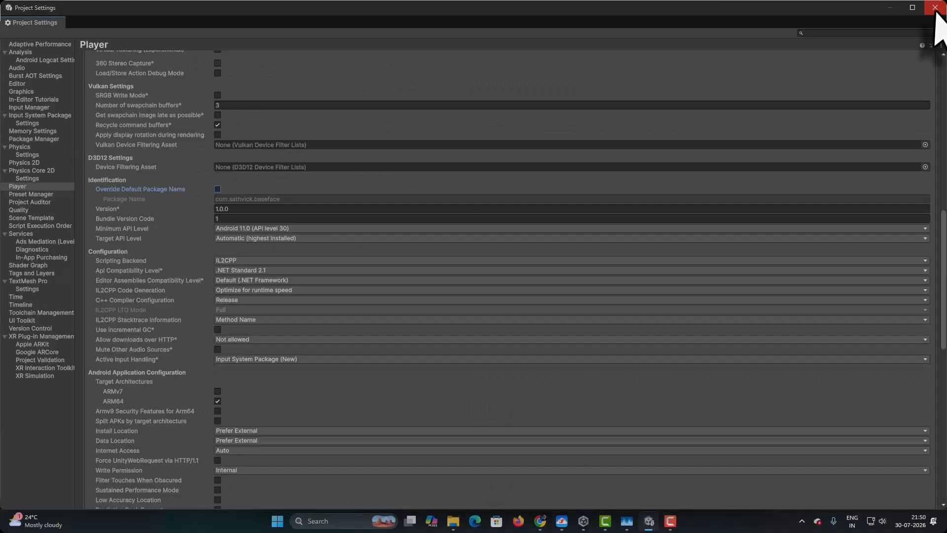
left_click(934, 7)
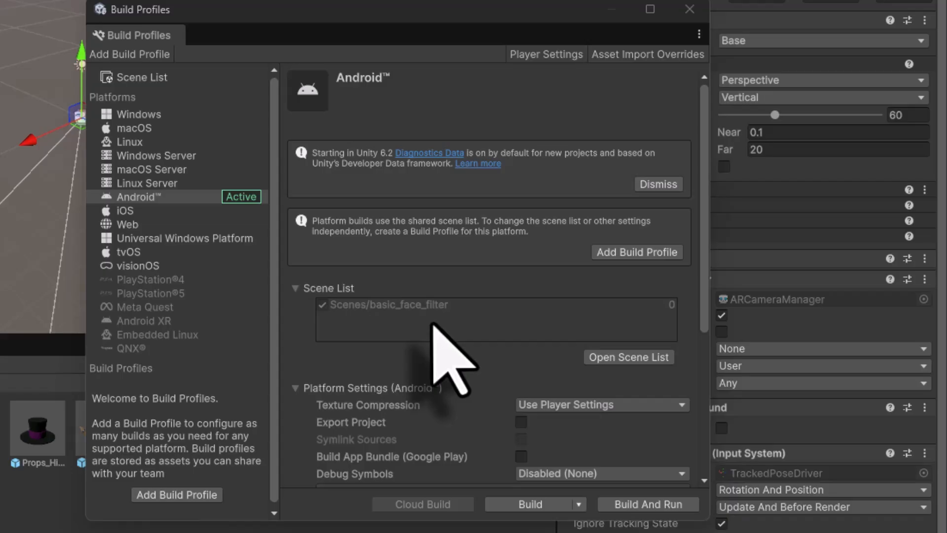
Build the Android app as base_face_filter in a new folder named apk inside the Face_filter project folder
left_click(530, 503)
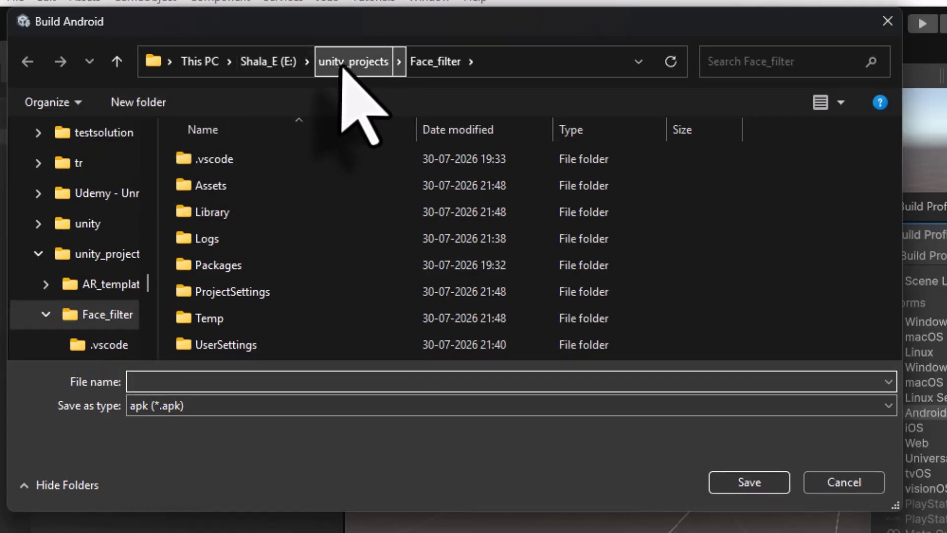
left_click(147, 105)
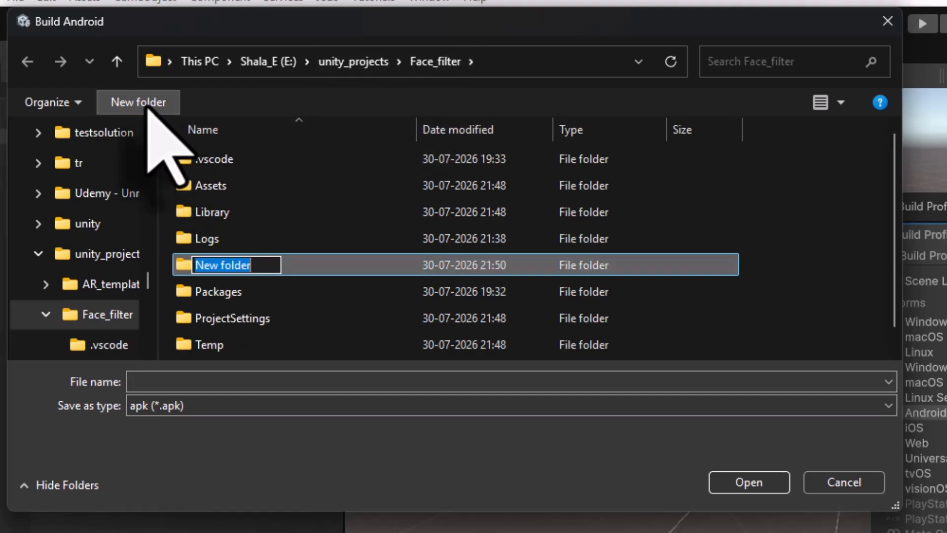
type("apk")
key("Return")
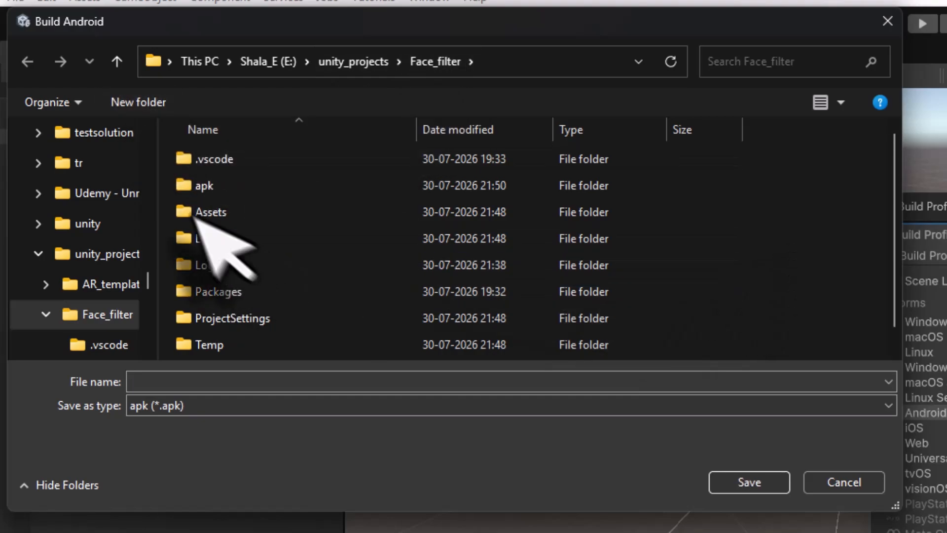
double_click(207, 185)
left_click(239, 381)
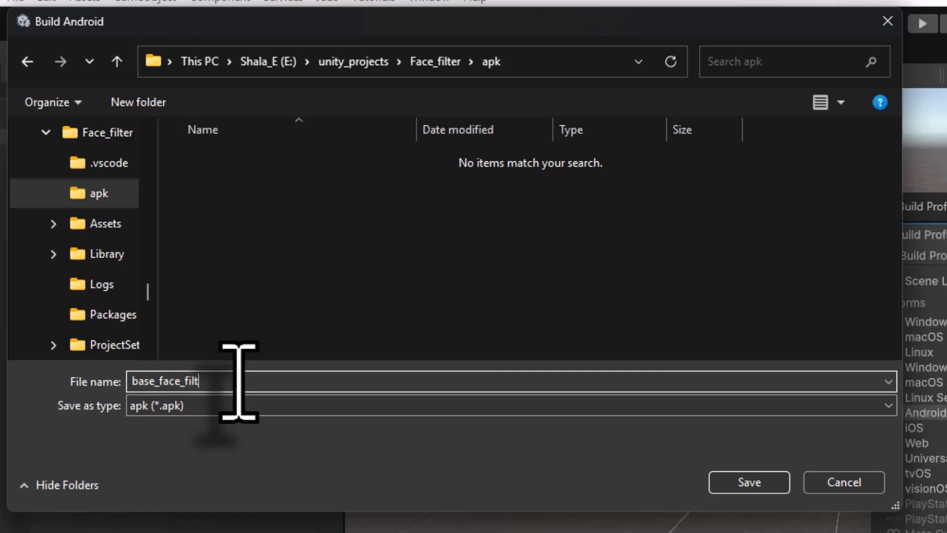
left_click(757, 489)
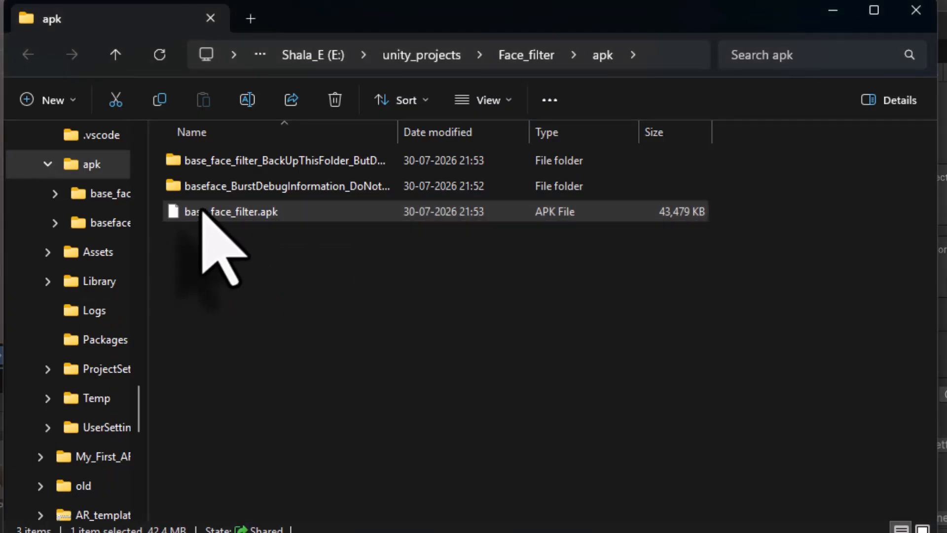
Copy base_face_filter.apk from the project's apk folder into the Download folder of the OnePlus 12's internal shared storage
right_click(204, 211)
left_click(280, 232)
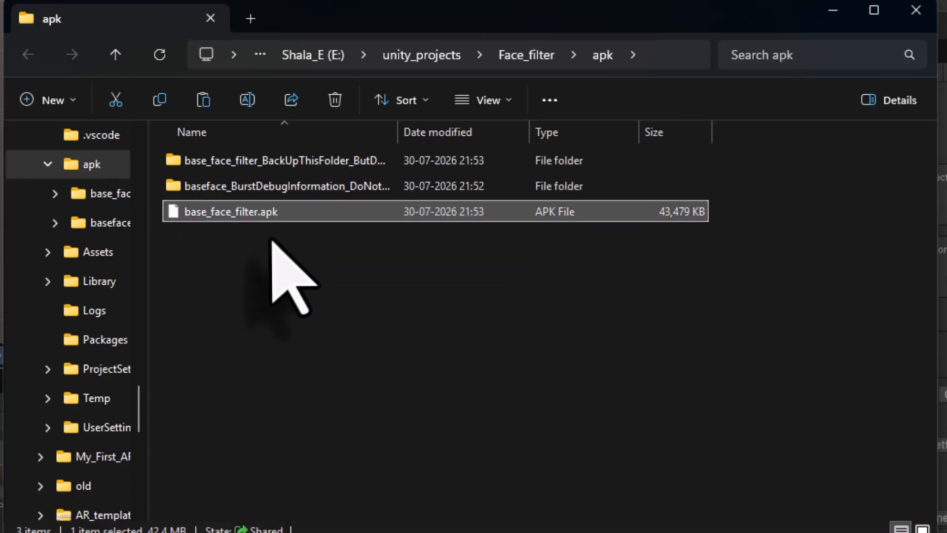
left_click(234, 55)
left_click(265, 322)
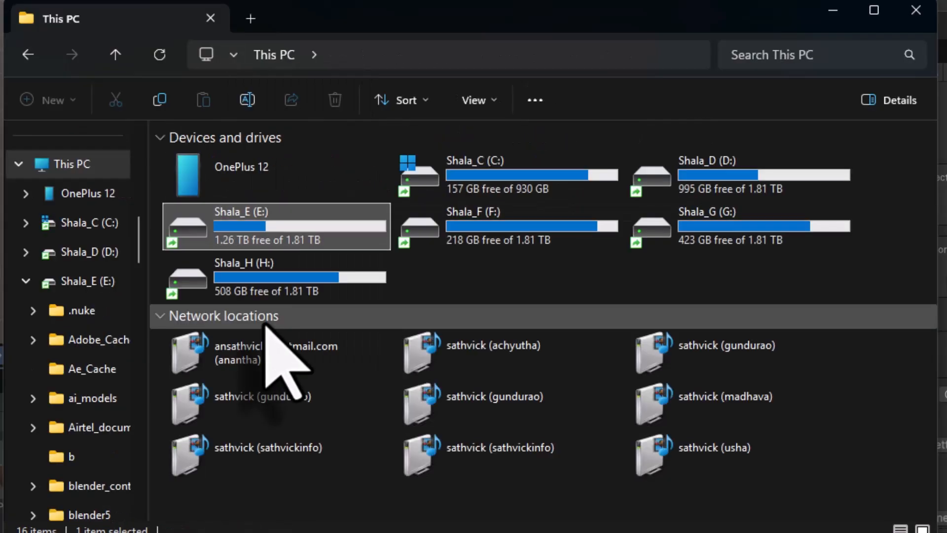
left_click(278, 173)
double_click(277, 172)
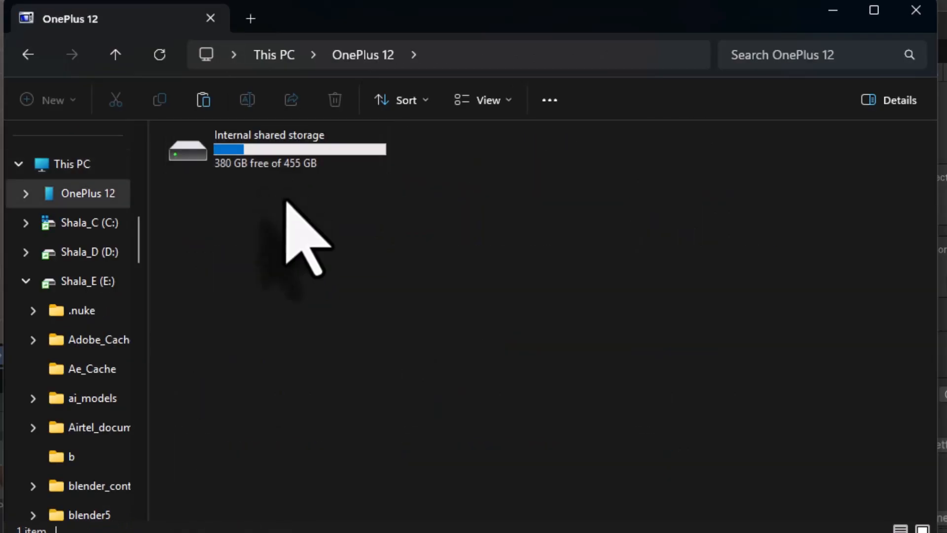
double_click(288, 154)
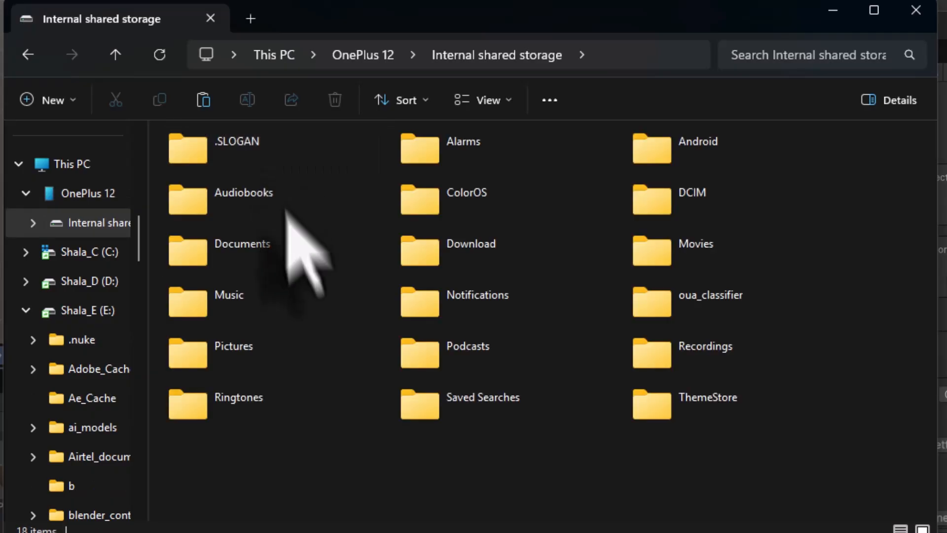
double_click(487, 238)
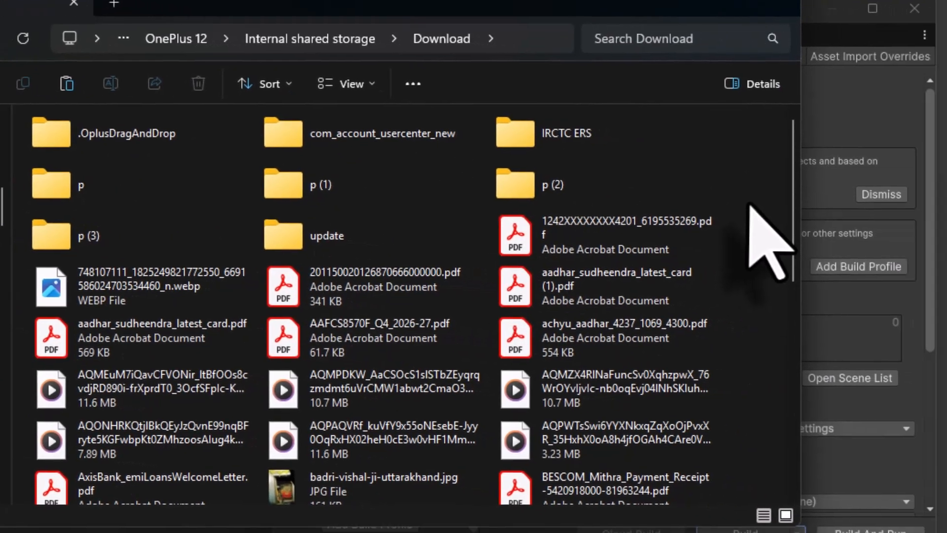
right_click(885, 219)
left_click(911, 244)
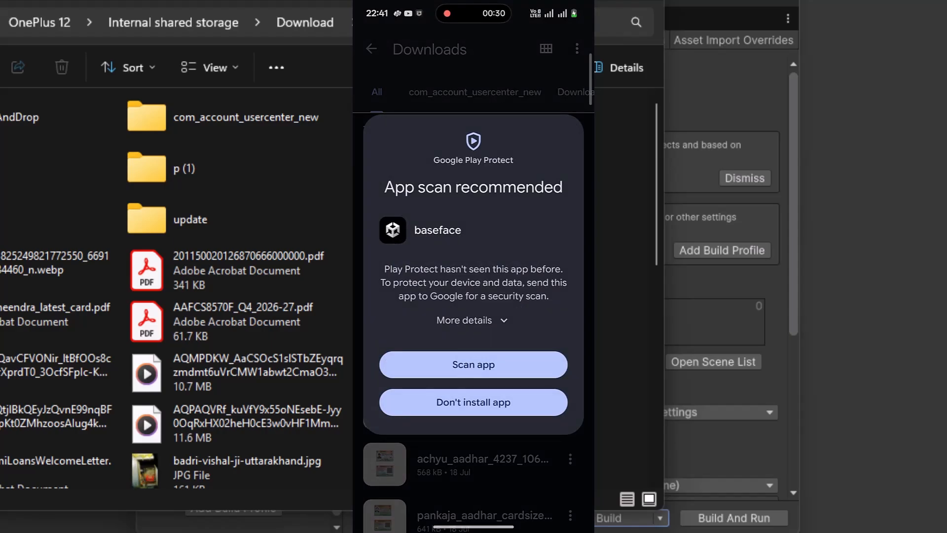
Expand the Play Protect details on the phone and install the baseface app without scanning
left_click(479, 321)
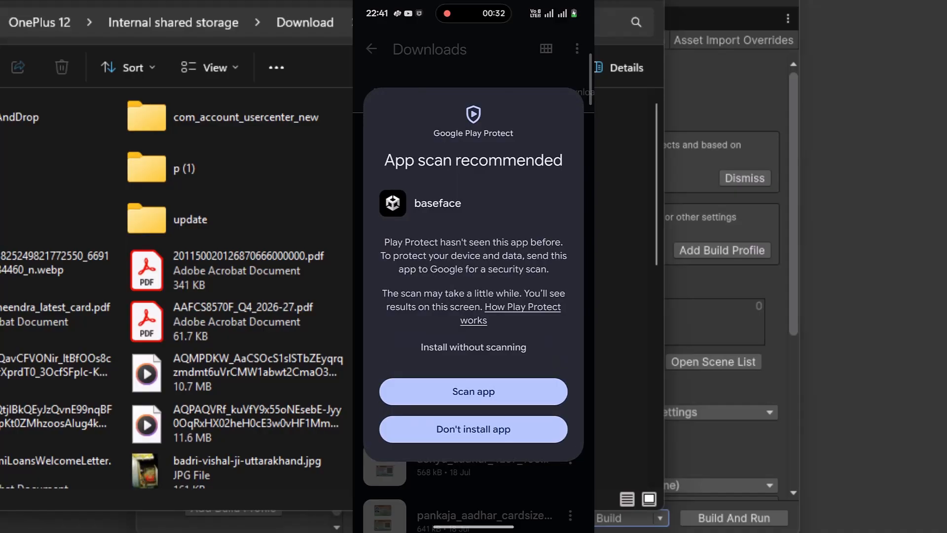
left_click(453, 348)
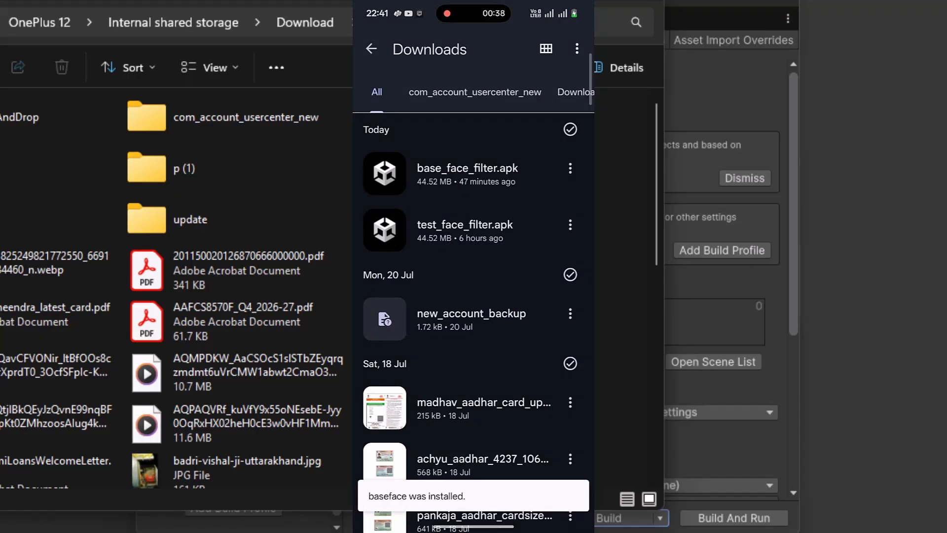
Launch baseface from the phone's home screen and allow it to take pictures and record video while using the app
left_click_drag(473, 526, 494, 419)
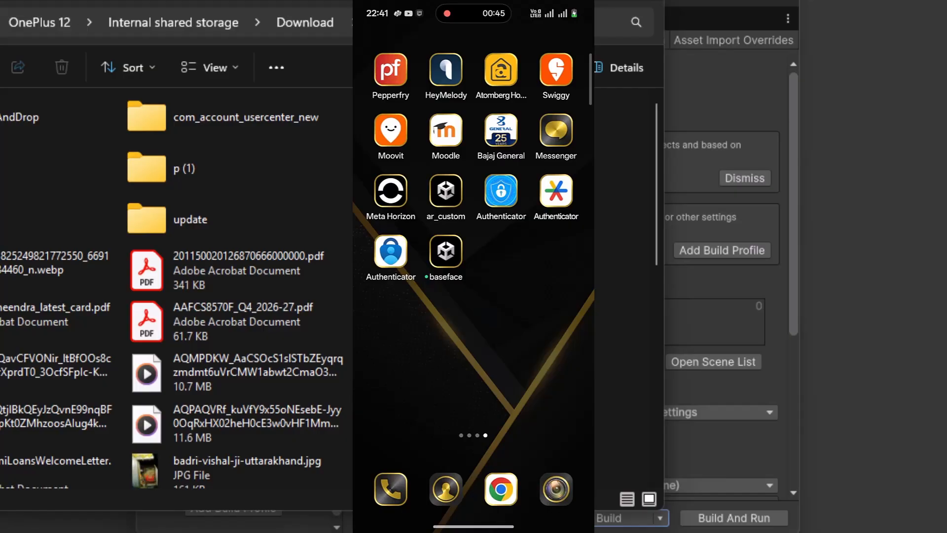
left_click(445, 251)
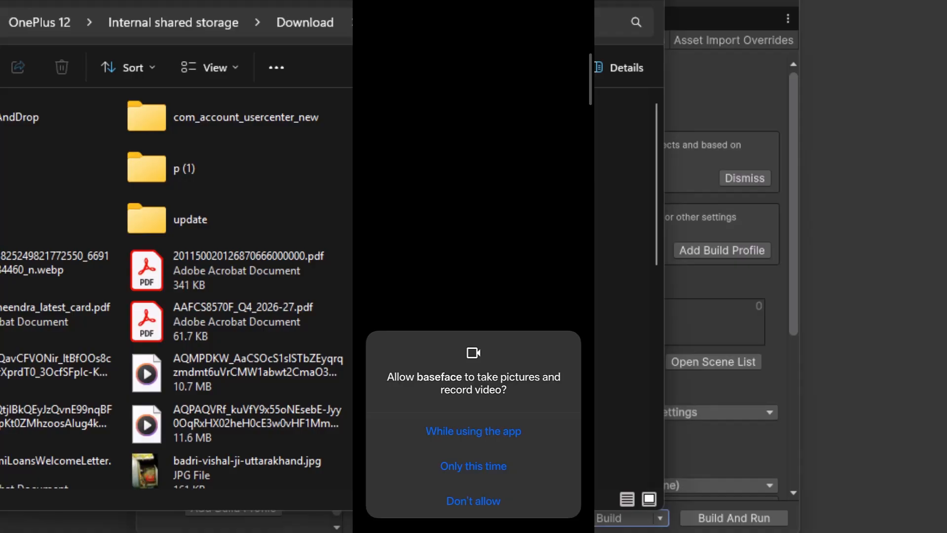
left_click(492, 435)
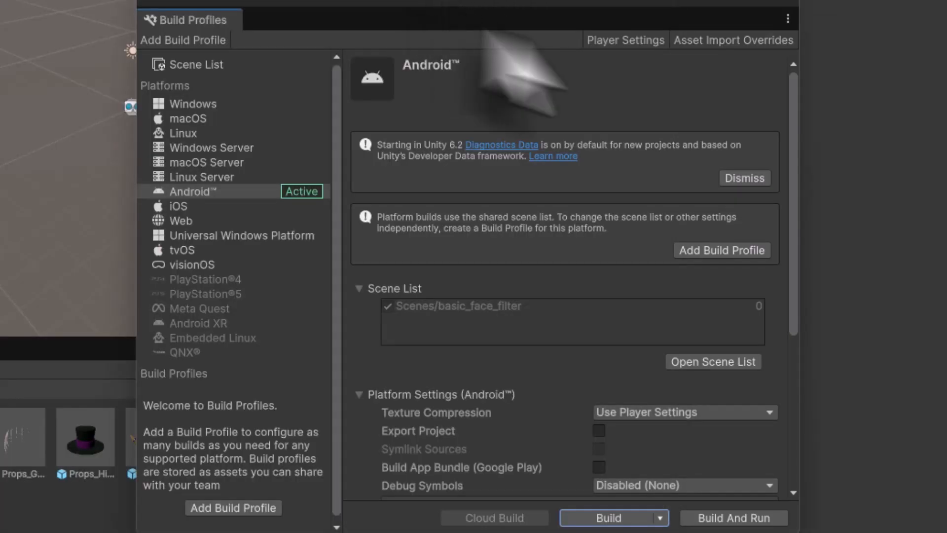
Return to the Unity editor, close Build Profiles and save the basic_face_filter scene
left_click(790, 4)
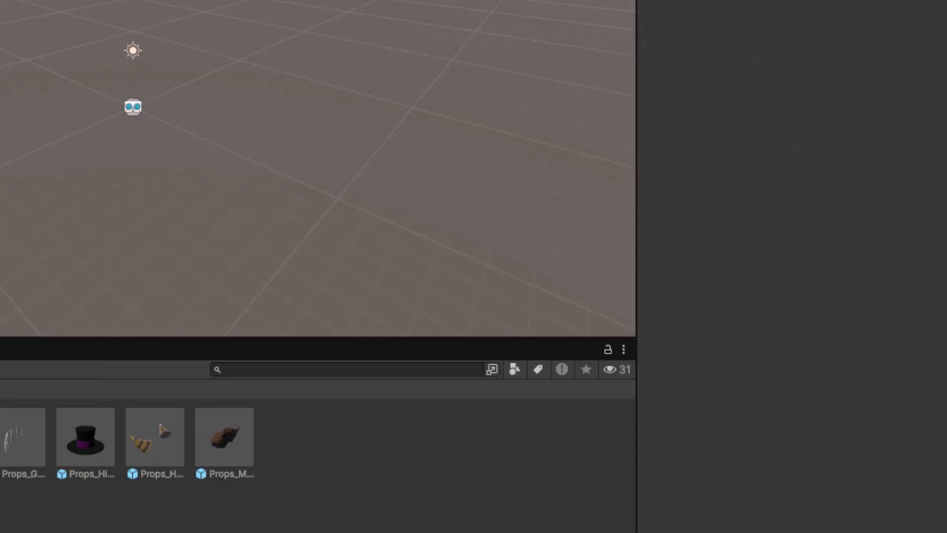
left_click(8, 16)
left_click(36, 65)
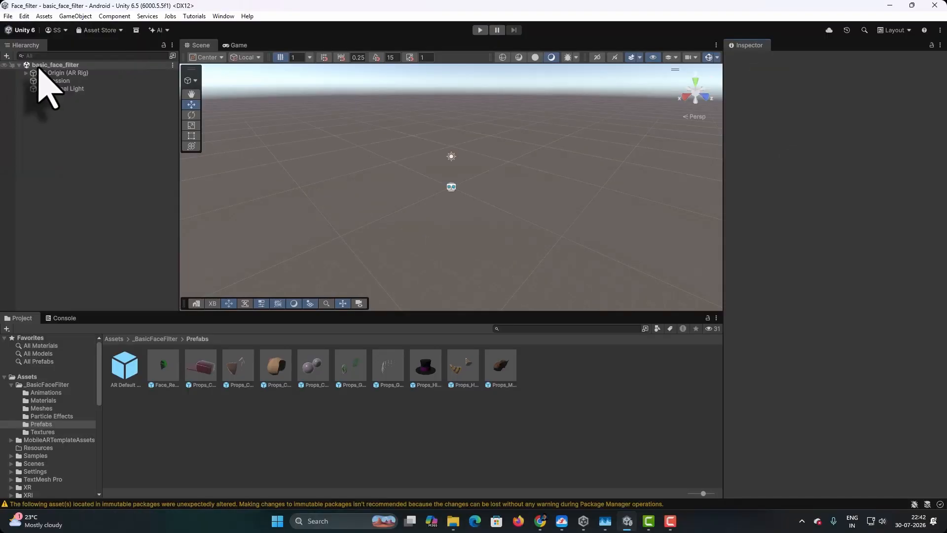